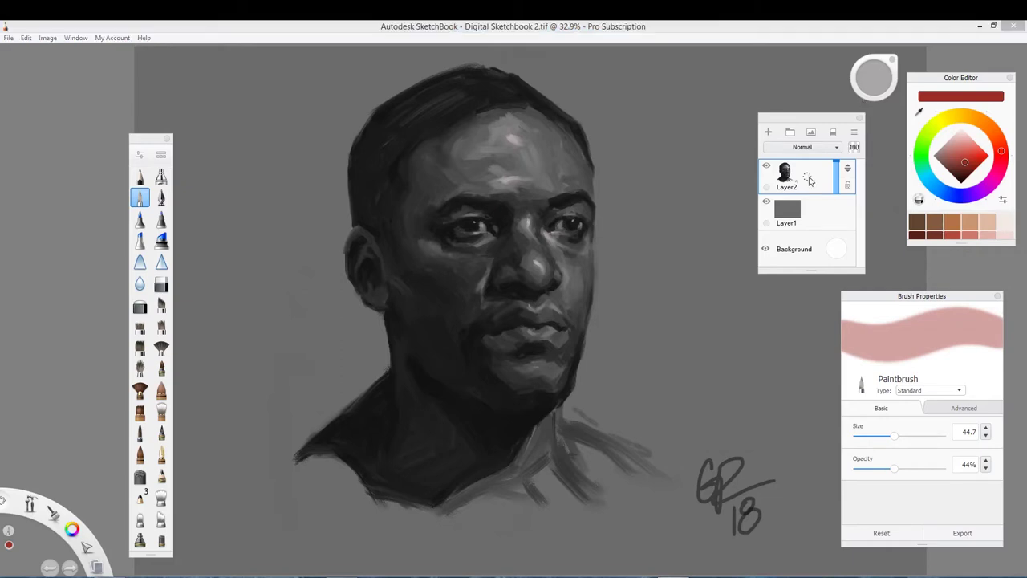
# Add a layer above the portrait at 28% opacity and paint red over the forehead with the Synthetic Coarse Angular Brush at size 121.8.
pyautogui.moveTo(810, 178); pyautogui.dragTo(838, 186)
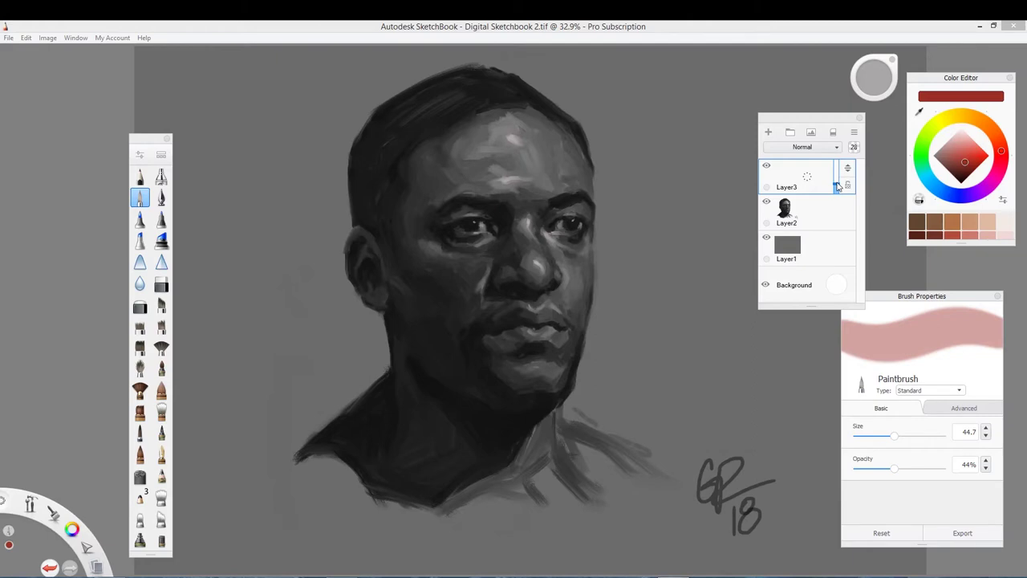
pyautogui.click(162, 307)
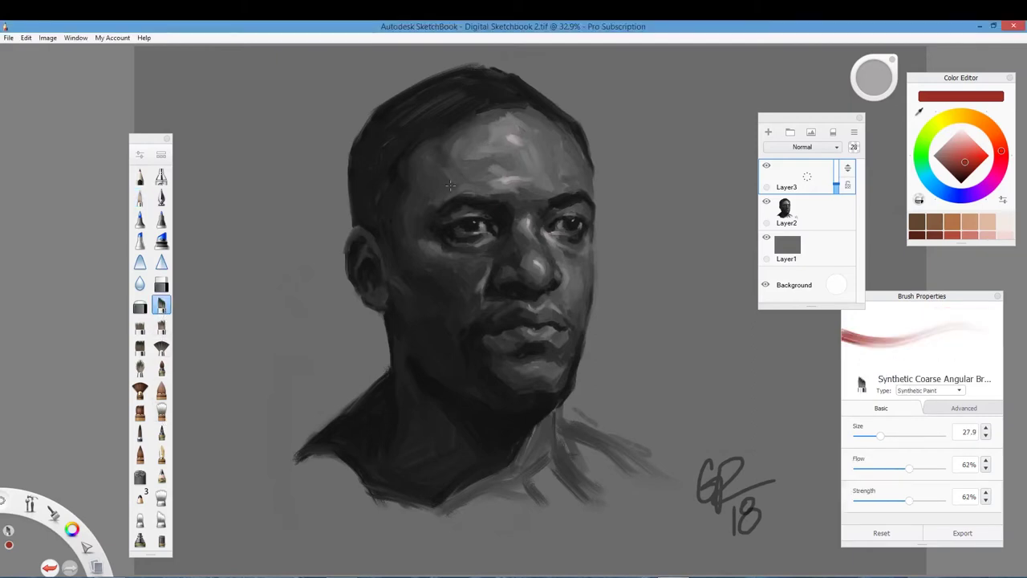
pyautogui.moveTo(485, 144); pyautogui.dragTo(515, 138)
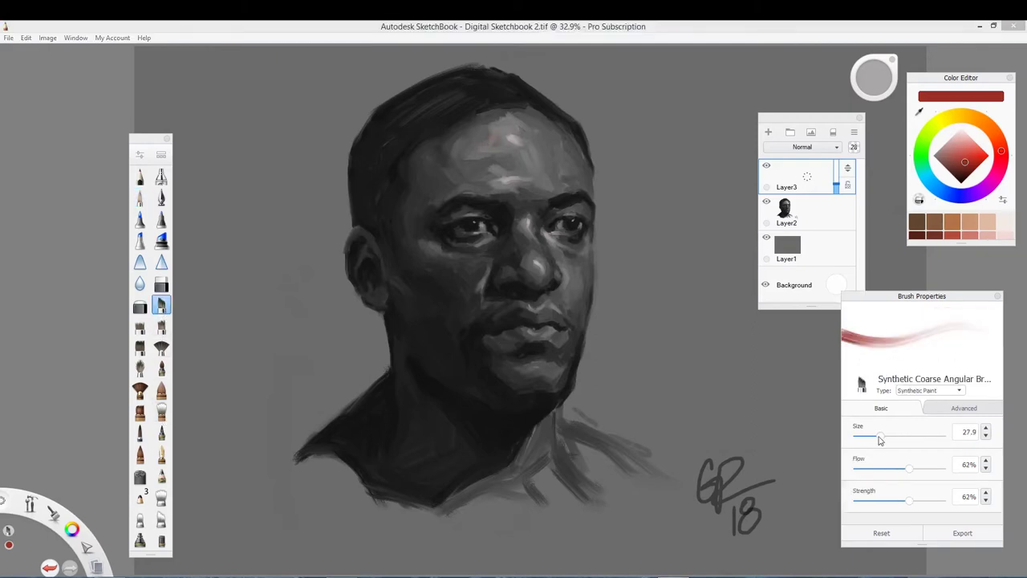
pyautogui.moveTo(486, 171)
pyautogui.mouseDown()
pyautogui.moveTo(513, 137)
pyautogui.moveTo(502, 187)
pyautogui.moveTo(518, 174)
pyautogui.moveTo(546, 166)
pyautogui.mouseUp()
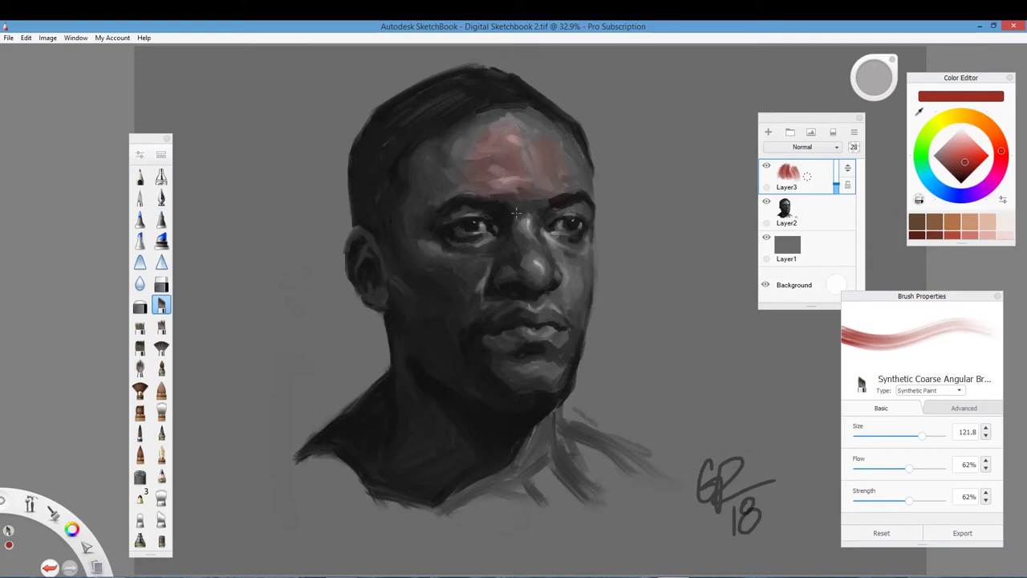
# Raise the red layer's opacity to 100% for comparison and bring it down to 17%.
pyautogui.click(840, 186)
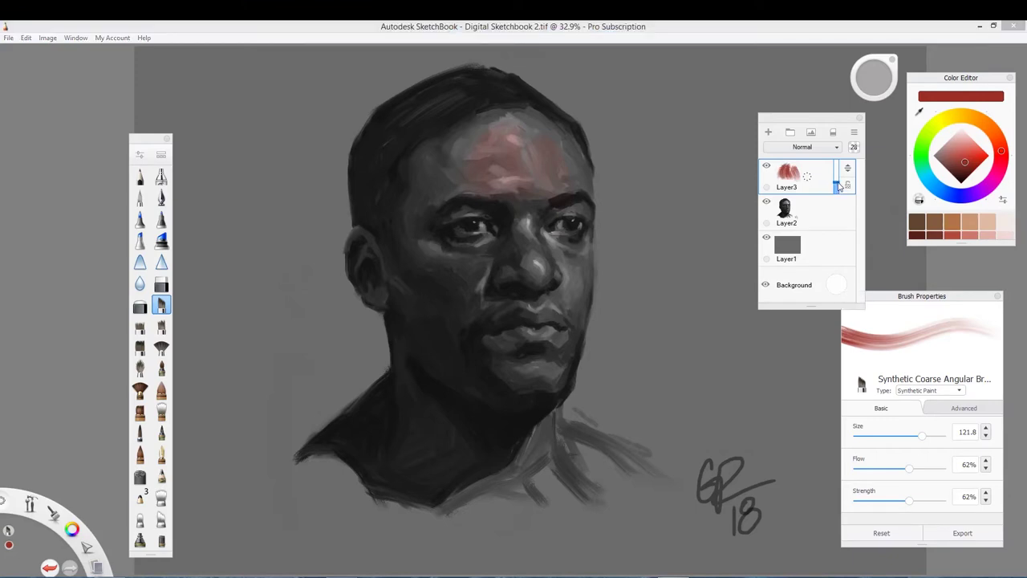
pyautogui.moveTo(840, 186); pyautogui.dragTo(838, 155)
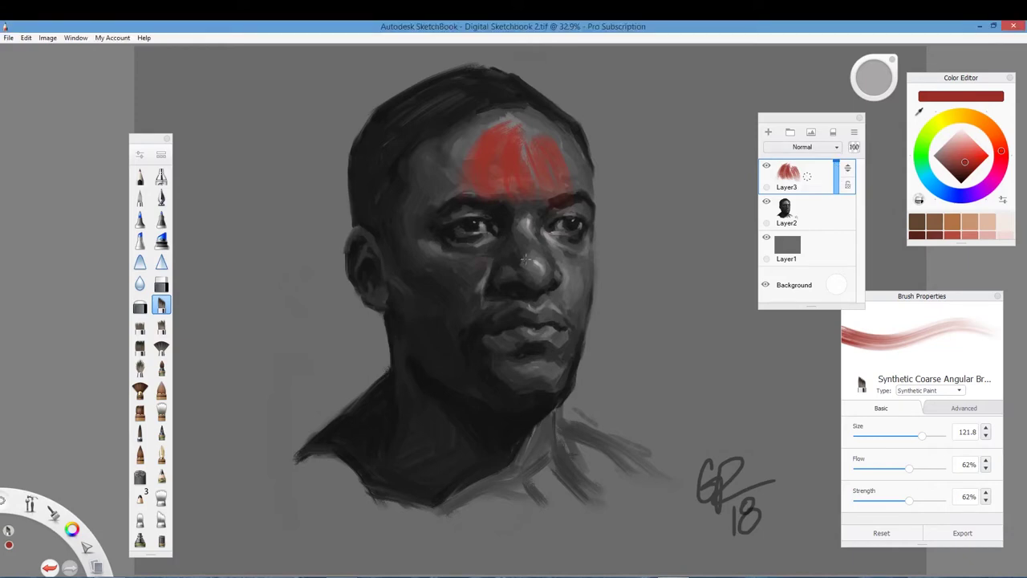
pyautogui.moveTo(842, 170); pyautogui.dragTo(836, 188)
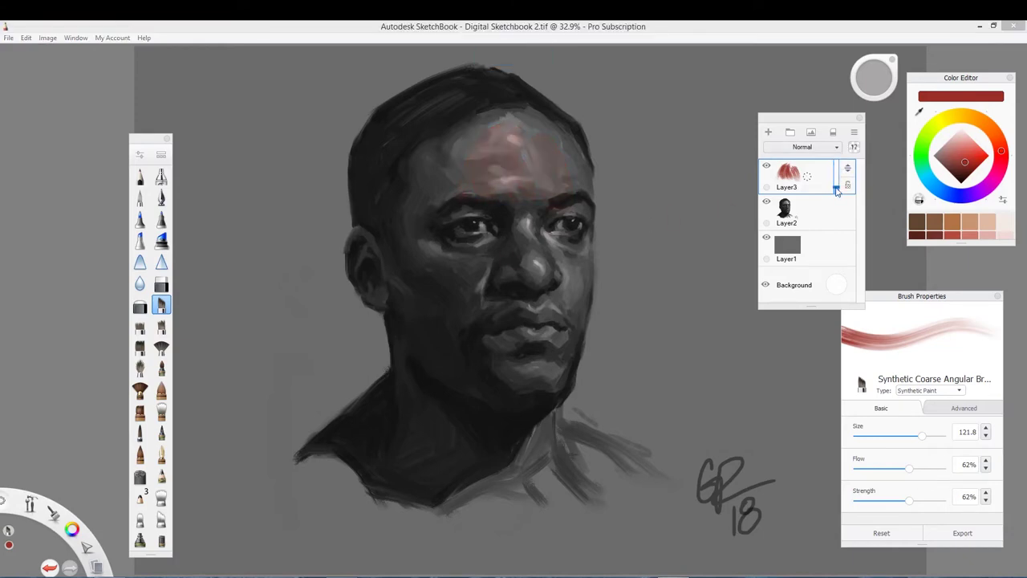
# Paint translucent red over the shaded eye and cheek with the Paintbrush, and set the layer's opacity to 100%.
pyautogui.click(142, 198)
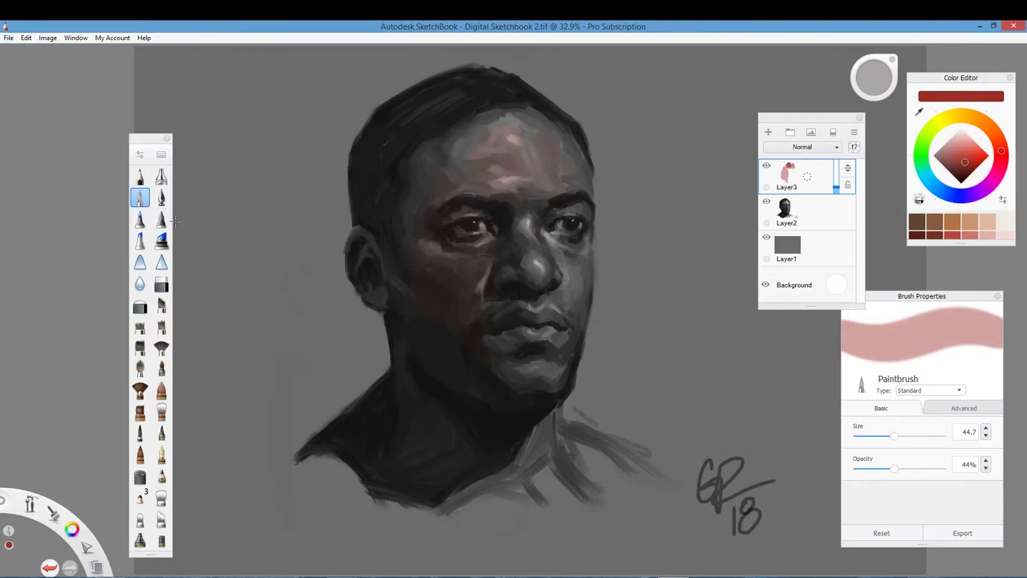
pyautogui.moveTo(837, 191); pyautogui.dragTo(840, 163)
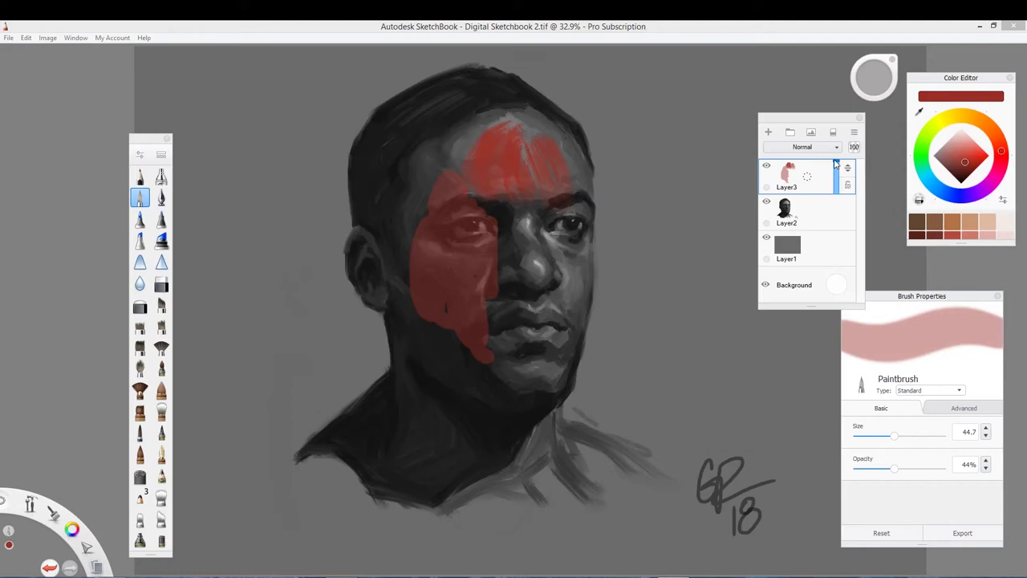
pyautogui.click(839, 164)
# Set the Paintbrush opacity to 100% and paint a solid red patch from the nose tip down over the mouth.
pyautogui.moveTo(893, 468); pyautogui.dragTo(941, 468)
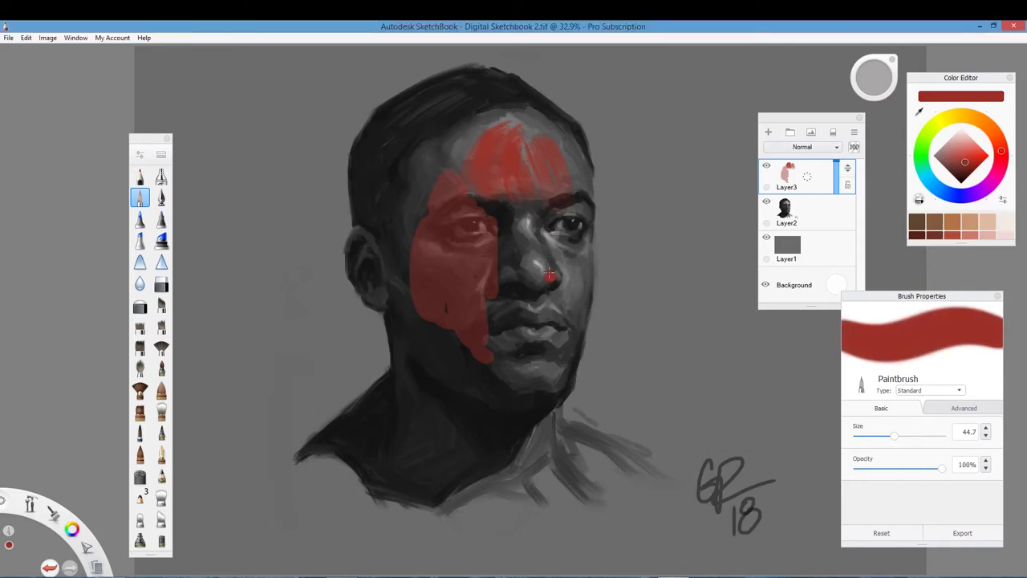
pyautogui.moveTo(550, 276); pyautogui.dragTo(556, 332)
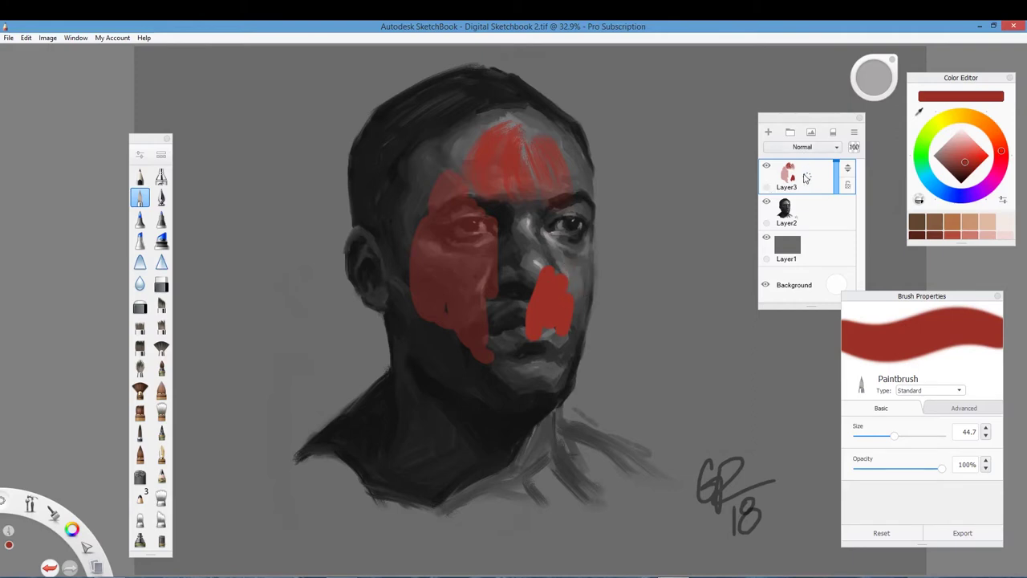
# Clear all red strokes from Layer3 and set its blend mode to Overlay.
pyautogui.click(806, 179)
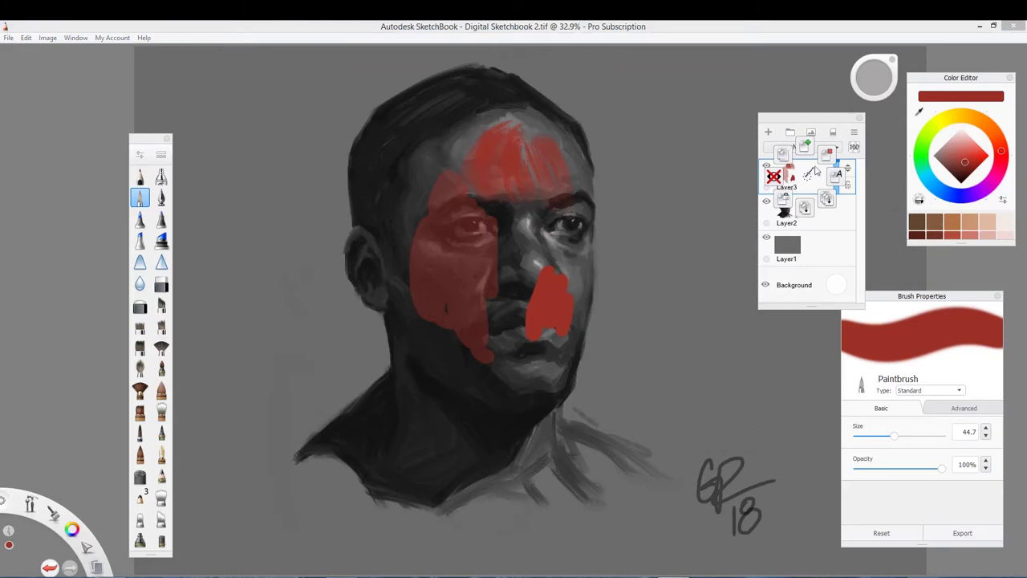
pyautogui.click(834, 151)
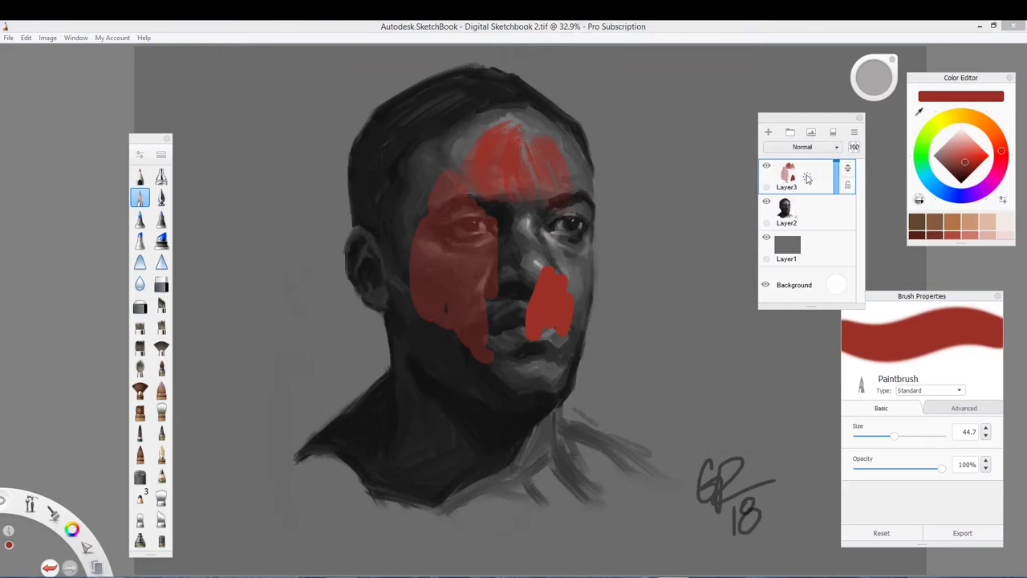
pyautogui.click(833, 132)
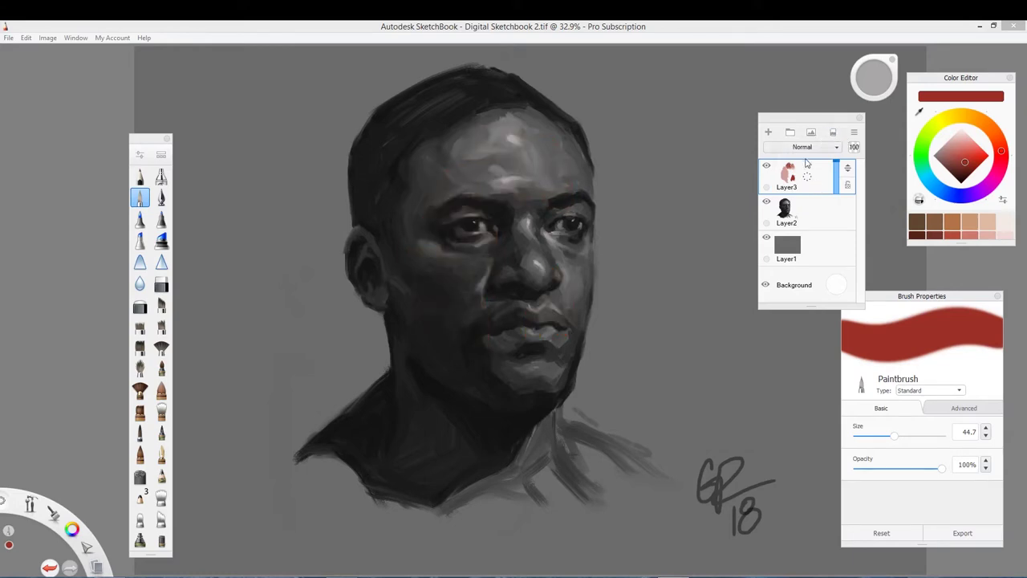
pyautogui.click(836, 148)
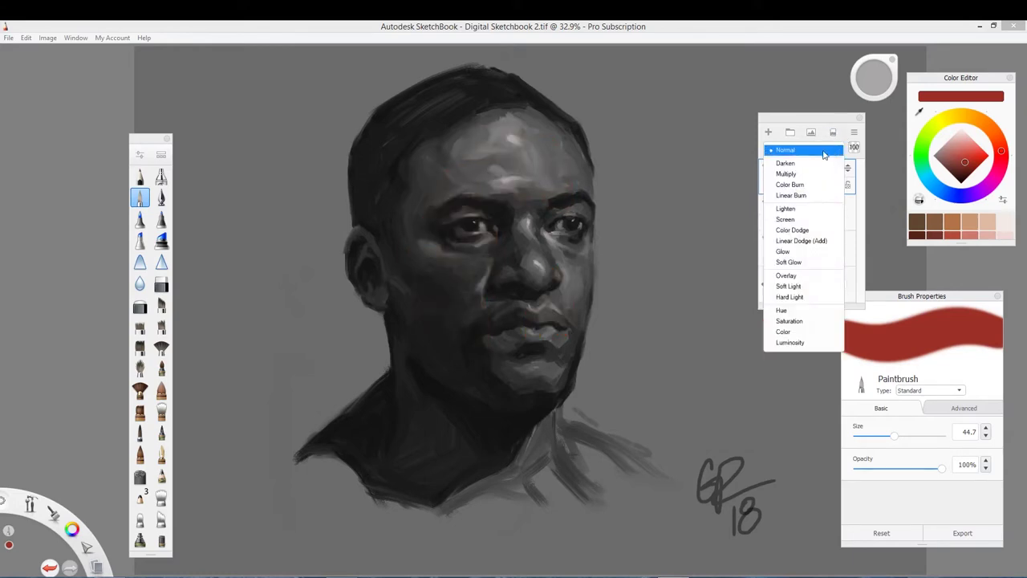
pyautogui.click(800, 276)
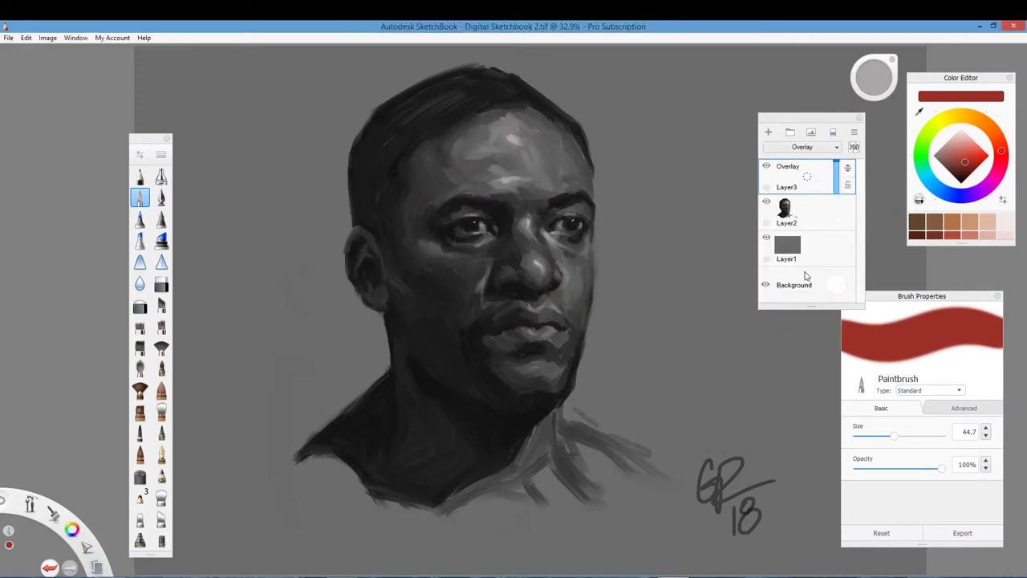
# Try painting a light red over the nose, lit eye and mouth on the Overlay layer.
pyautogui.click(940, 475)
pyautogui.click(963, 145)
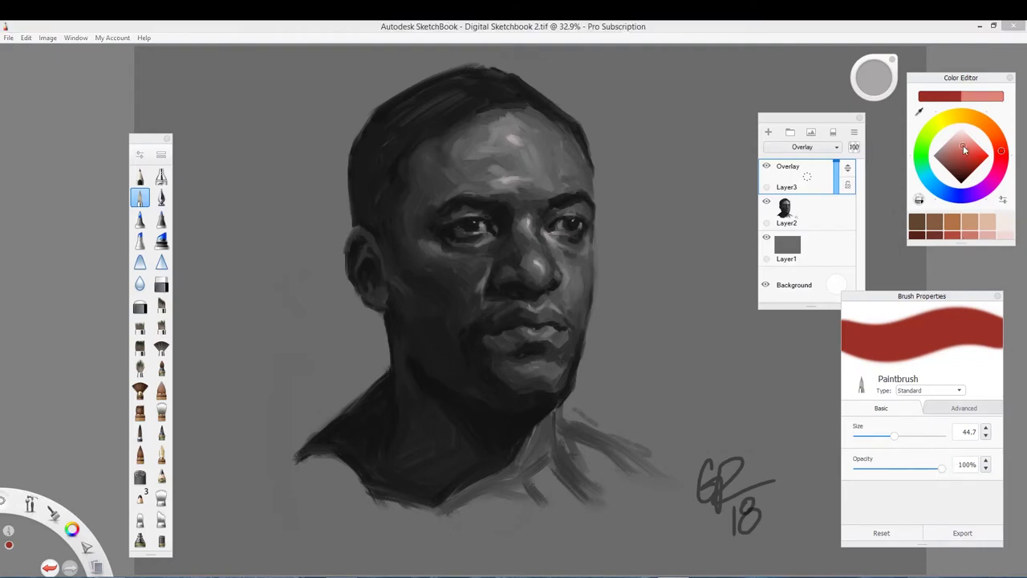
pyautogui.moveTo(537, 222)
pyautogui.mouseDown()
pyautogui.moveTo(520, 262)
pyautogui.moveTo(545, 184)
pyautogui.moveTo(557, 194)
pyautogui.moveTo(561, 323)
pyautogui.mouseUp()
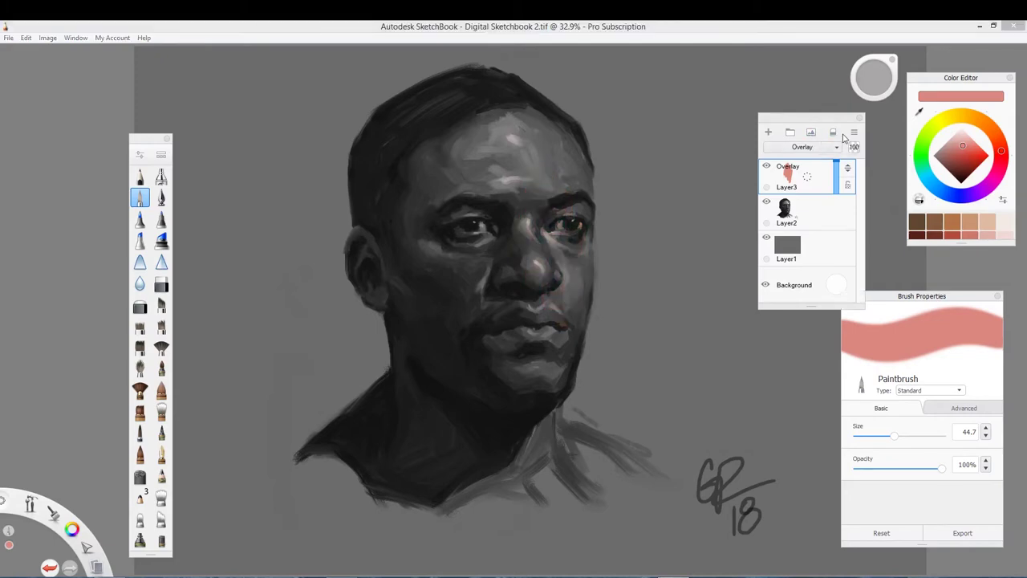
# Choose a saturated orange and paint it over the shaded side and center of the forehead on the Overlay layer.
pyautogui.click(986, 125)
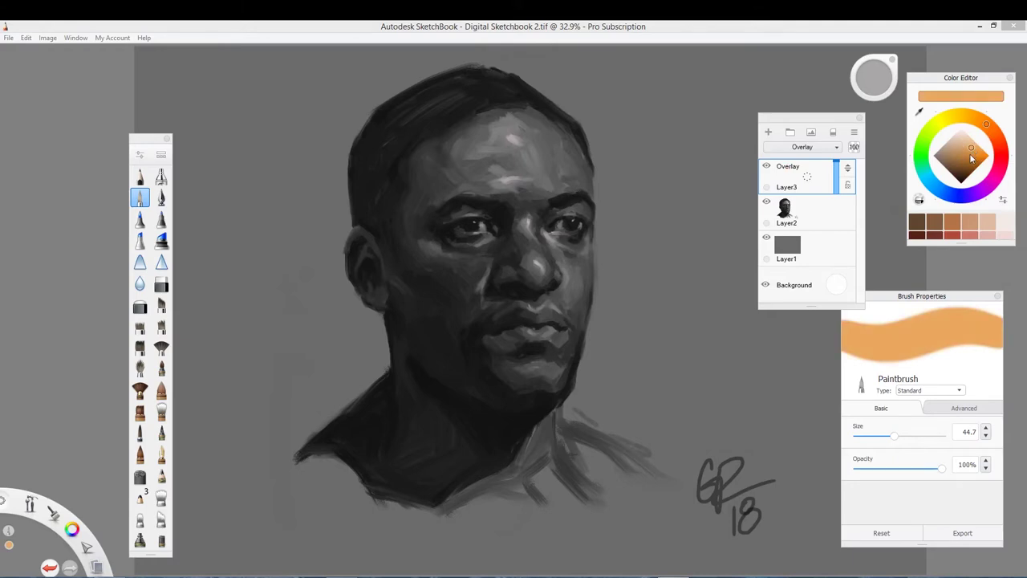
pyautogui.click(969, 153)
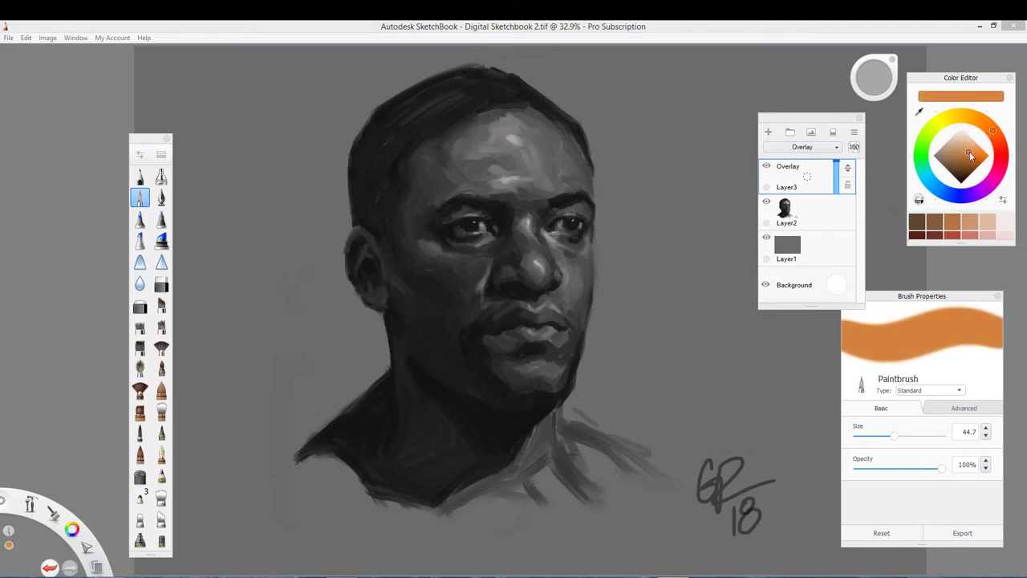
pyautogui.click(970, 149)
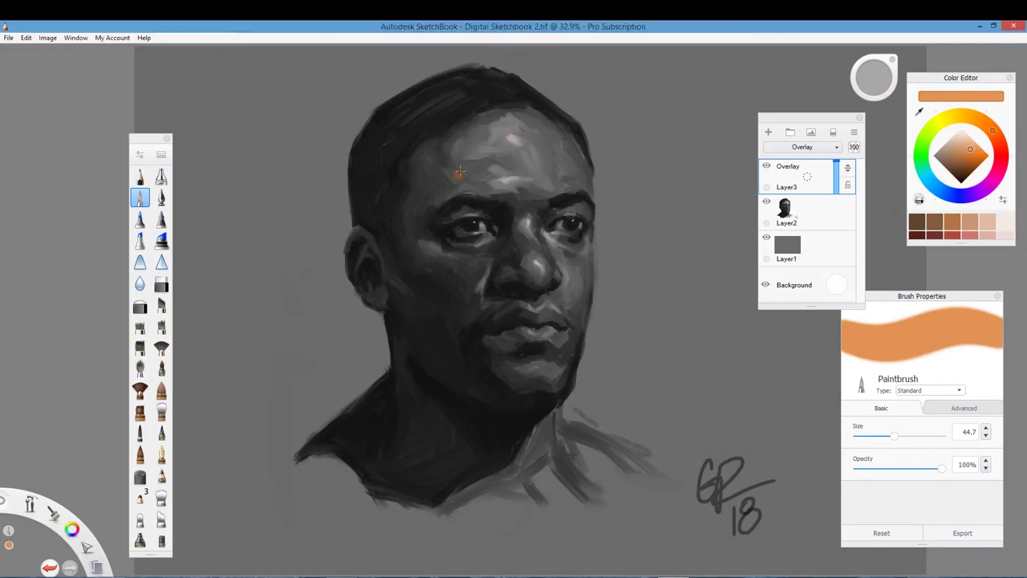
pyautogui.moveTo(474, 122)
pyautogui.mouseDown()
pyautogui.moveTo(418, 175)
pyautogui.moveTo(480, 126)
pyautogui.moveTo(438, 185)
pyautogui.moveTo(467, 190)
pyautogui.moveTo(488, 169)
pyautogui.moveTo(489, 132)
pyautogui.moveTo(507, 137)
pyautogui.moveTo(483, 180)
pyautogui.mouseUp()
pyautogui.click(969, 155)
pyautogui.moveTo(501, 112)
pyautogui.mouseDown()
pyautogui.moveTo(461, 170)
pyautogui.moveTo(437, 183)
pyautogui.mouseUp()
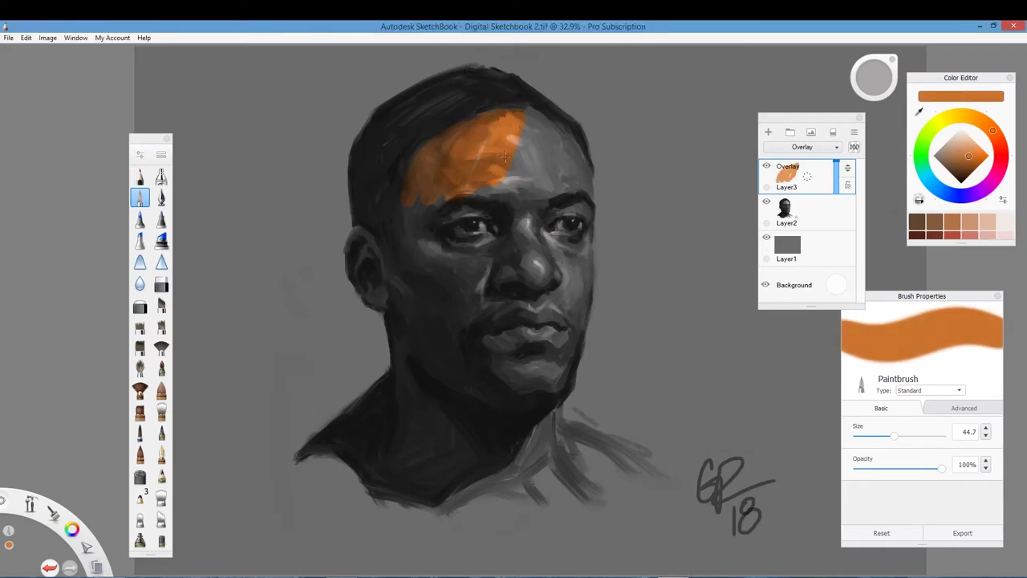
# Choose a muted orange-brown and repaint the forehead with it, extending down around the shaded eye.
pyautogui.click(955, 152)
pyautogui.moveTo(520, 138)
pyautogui.mouseDown()
pyautogui.moveTo(506, 181)
pyautogui.moveTo(553, 146)
pyautogui.mouseUp()
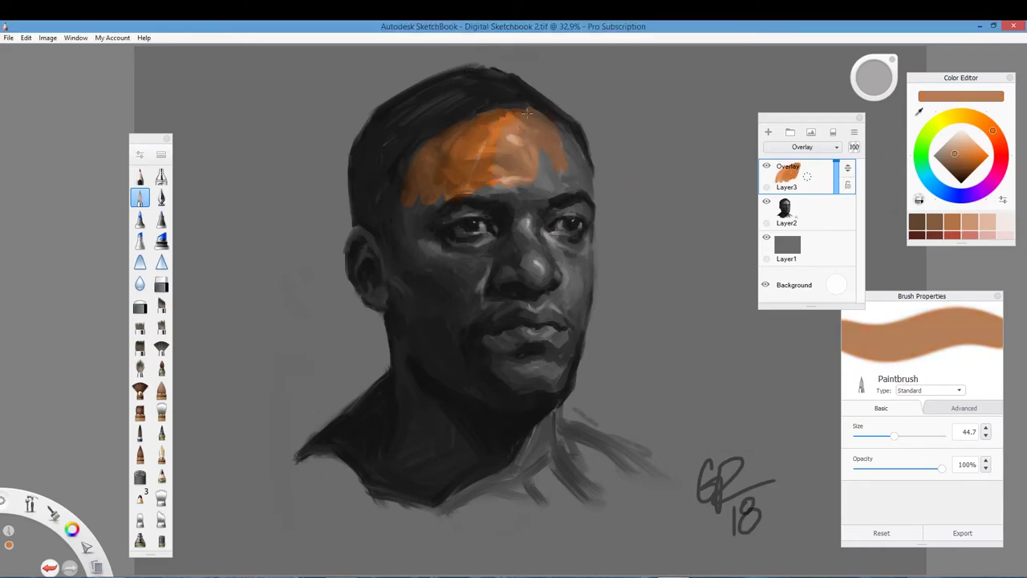
pyautogui.moveTo(527, 114); pyautogui.dragTo(483, 146)
pyautogui.moveTo(470, 191); pyautogui.dragTo(427, 200)
pyautogui.moveTo(461, 126); pyautogui.dragTo(425, 178)
pyautogui.moveTo(429, 143); pyautogui.dragTo(467, 203)
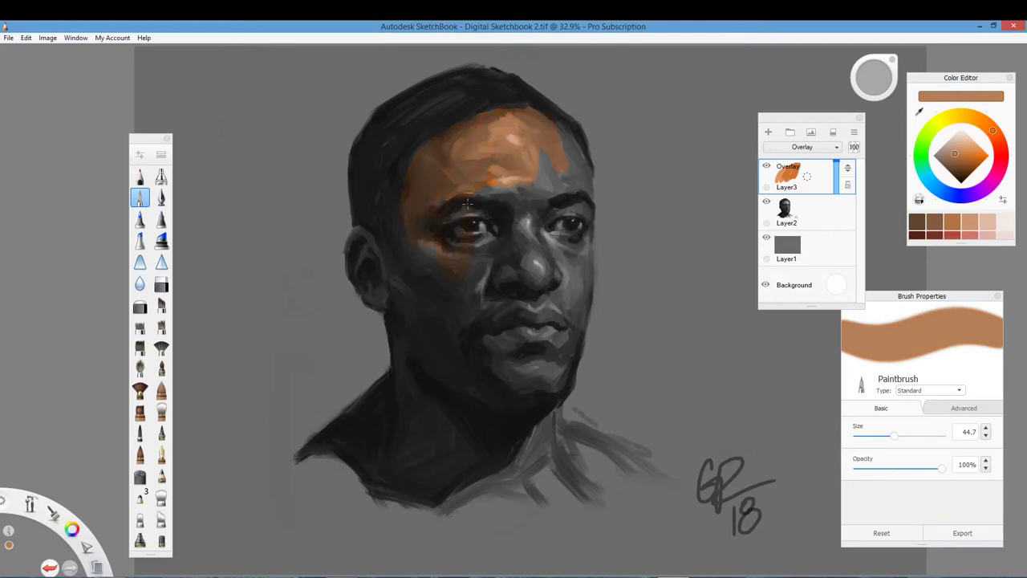
# Paint the same orange-brown over the rest of the face, the ear, jaw, neck and shoulders.
pyautogui.moveTo(525, 281)
pyautogui.mouseDown()
pyautogui.moveTo(540, 170)
pyautogui.moveTo(579, 189)
pyautogui.mouseUp()
pyautogui.moveTo(585, 268); pyautogui.dragTo(559, 389)
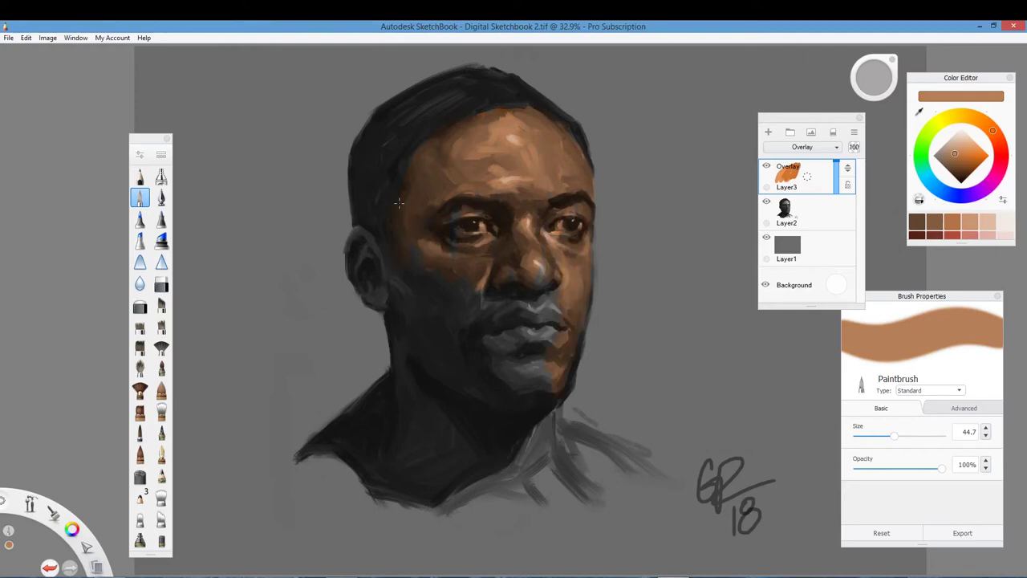
pyautogui.moveTo(369, 237)
pyautogui.mouseDown()
pyautogui.moveTo(358, 231)
pyautogui.moveTo(350, 251)
pyautogui.mouseUp()
pyautogui.moveTo(368, 295); pyautogui.dragTo(397, 314)
pyautogui.moveTo(402, 368)
pyautogui.mouseDown()
pyautogui.moveTo(405, 333)
pyautogui.moveTo(392, 384)
pyautogui.moveTo(325, 450)
pyautogui.moveTo(482, 490)
pyautogui.moveTo(420, 475)
pyautogui.moveTo(396, 457)
pyautogui.moveTo(359, 469)
pyautogui.moveTo(426, 513)
pyautogui.moveTo(414, 446)
pyautogui.mouseUp()
pyautogui.moveTo(528, 398); pyautogui.dragTo(549, 392)
pyautogui.moveTo(478, 495)
pyautogui.mouseDown()
pyautogui.moveTo(522, 490)
pyautogui.moveTo(524, 476)
pyautogui.moveTo(545, 469)
pyautogui.moveTo(547, 439)
pyautogui.moveTo(570, 434)
pyautogui.moveTo(563, 420)
pyautogui.moveTo(644, 472)
pyautogui.mouseUp()
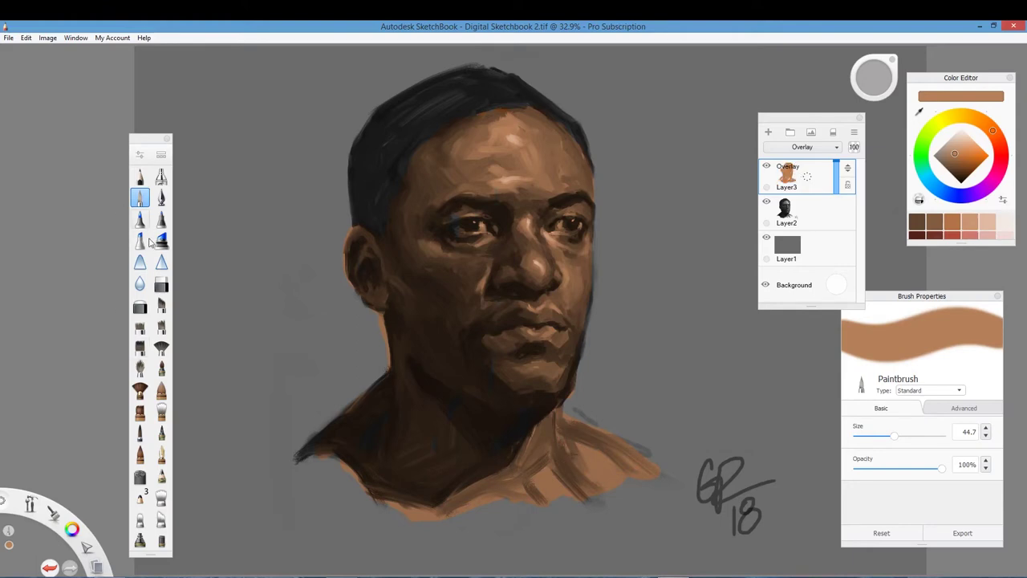
# Erase the brown spill around the ear, neck and shoulders with the Soft Eraser at 82%, and touch up missed skin with the Paintbrush.
pyautogui.click(140, 306)
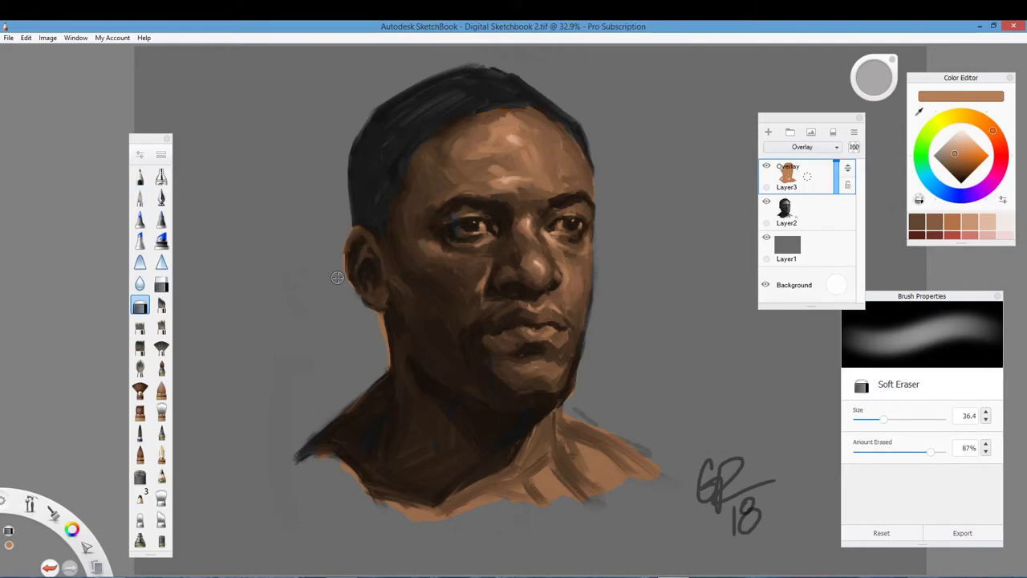
pyautogui.moveTo(931, 457)
pyautogui.mouseDown()
pyautogui.moveTo(892, 456)
pyautogui.moveTo(926, 454)
pyautogui.mouseUp()
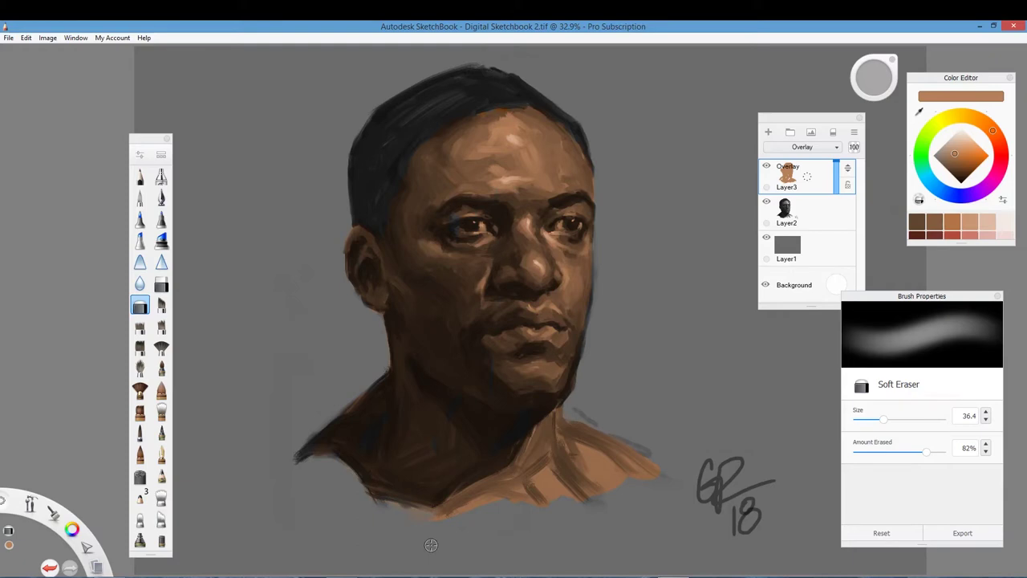
pyautogui.click(139, 197)
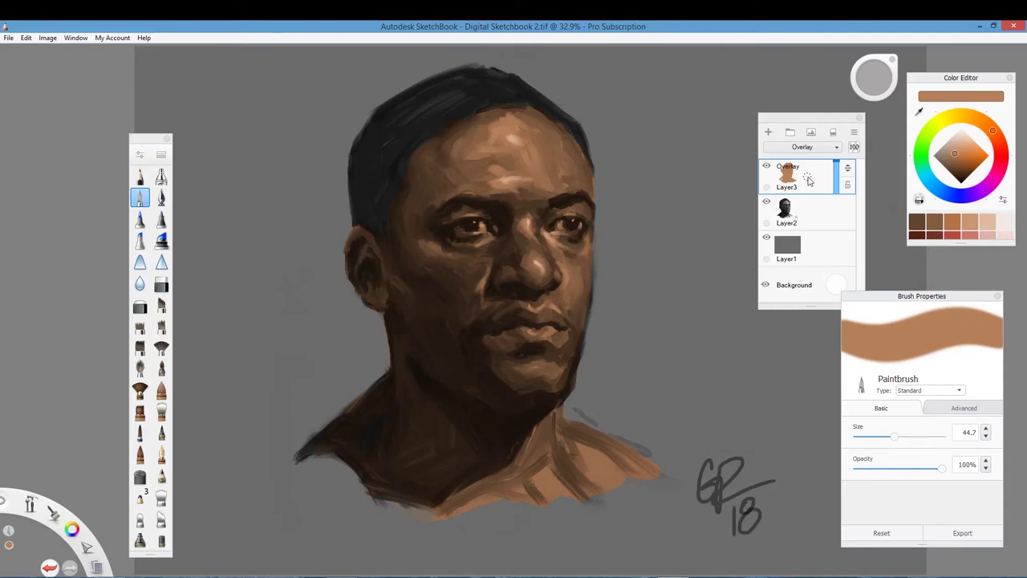
# Add a new layer above the skin-tone layer and set its blend mode to Overlay.
pyautogui.click(806, 178)
pyautogui.click(807, 150)
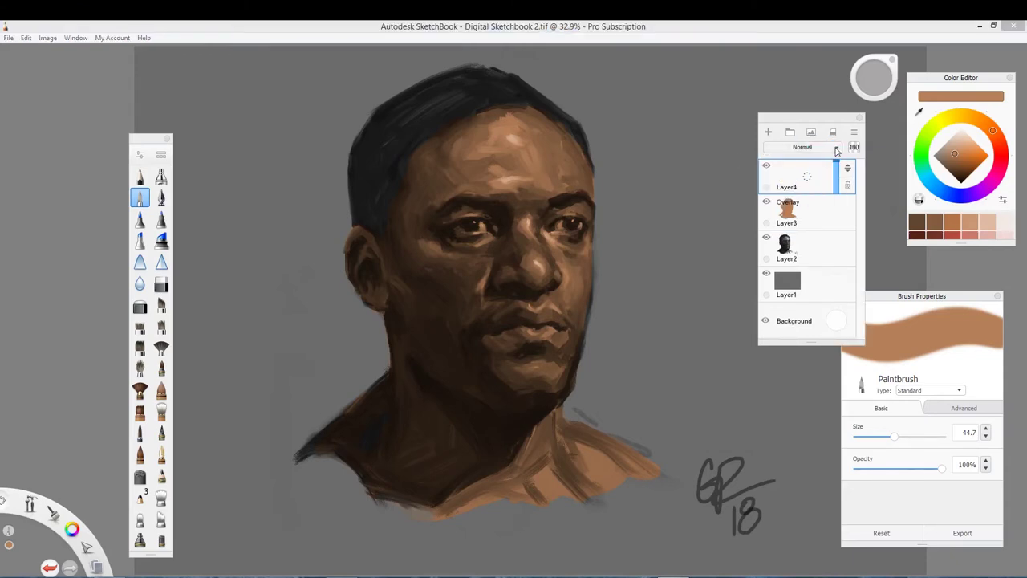
pyautogui.click(802, 148)
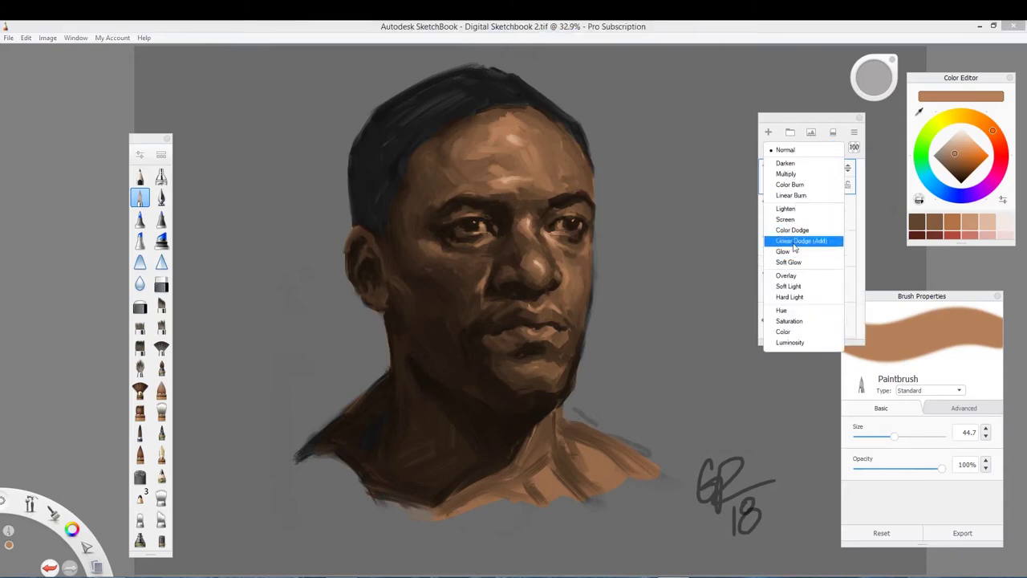
pyautogui.click(803, 276)
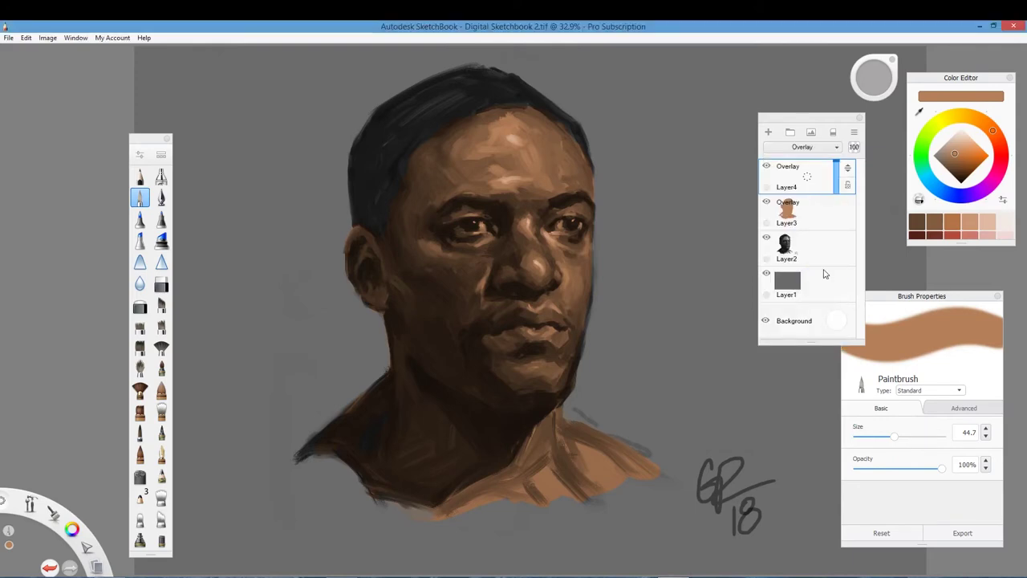
# Paint the hair with a dark muted purple on the new Overlay layer and lower the layer's opacity to 41%.
pyautogui.click(969, 195)
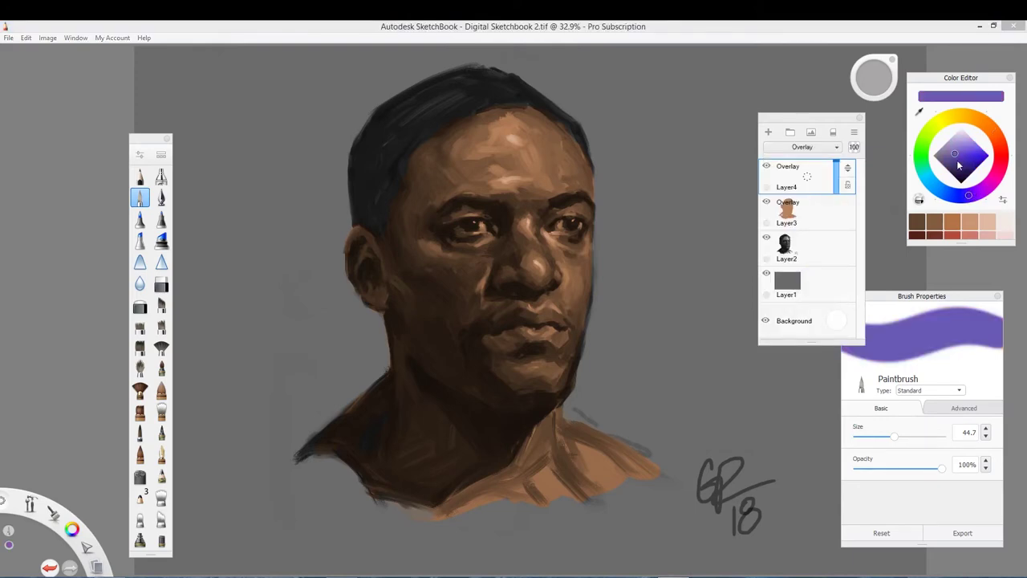
pyautogui.click(954, 163)
pyautogui.moveTo(969, 195)
pyautogui.mouseDown()
pyautogui.moveTo(984, 198)
pyautogui.moveTo(974, 194)
pyautogui.mouseUp()
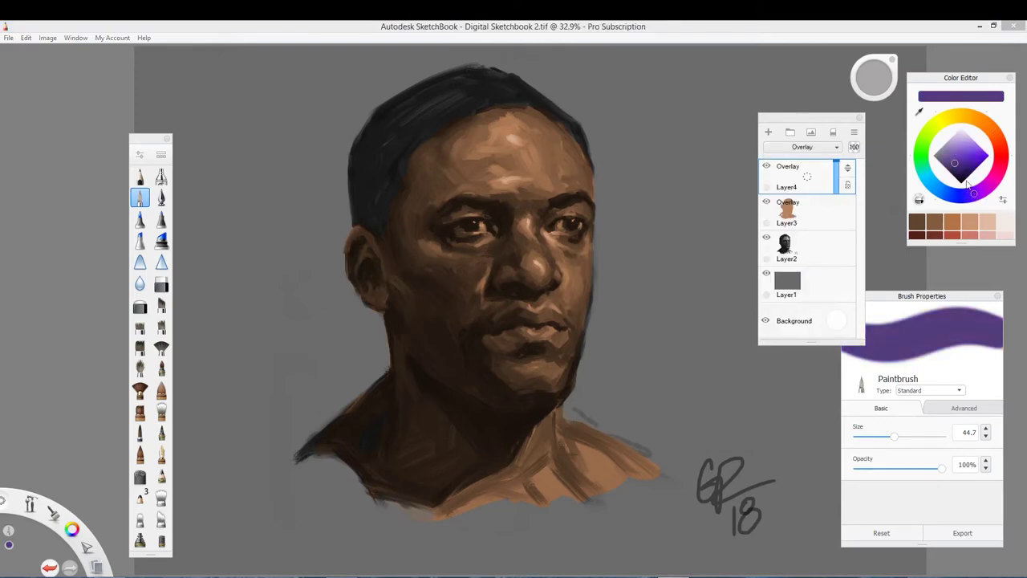
pyautogui.click(955, 171)
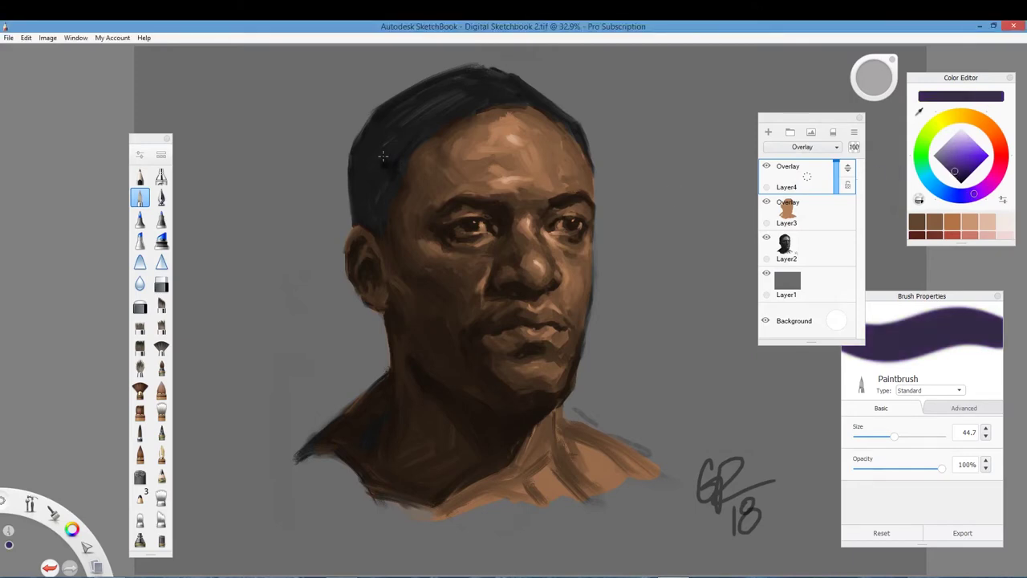
pyautogui.moveTo(383, 155)
pyautogui.mouseDown()
pyautogui.moveTo(398, 182)
pyautogui.moveTo(398, 148)
pyautogui.moveTo(478, 100)
pyautogui.moveTo(445, 120)
pyautogui.moveTo(404, 124)
pyautogui.moveTo(438, 90)
pyautogui.moveTo(386, 117)
pyautogui.moveTo(364, 152)
pyautogui.moveTo(375, 201)
pyautogui.moveTo(380, 142)
pyautogui.moveTo(474, 98)
pyautogui.moveTo(440, 91)
pyautogui.moveTo(463, 83)
pyautogui.moveTo(501, 77)
pyautogui.moveTo(513, 91)
pyautogui.moveTo(484, 99)
pyautogui.moveTo(535, 102)
pyautogui.moveTo(577, 146)
pyautogui.mouseUp()
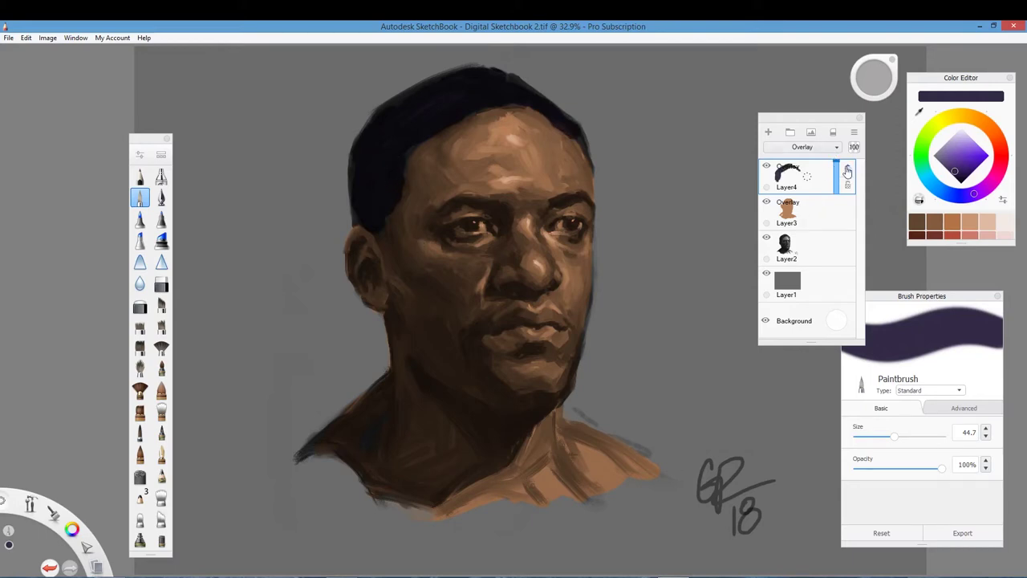
pyautogui.moveTo(838, 166); pyautogui.dragTo(831, 186)
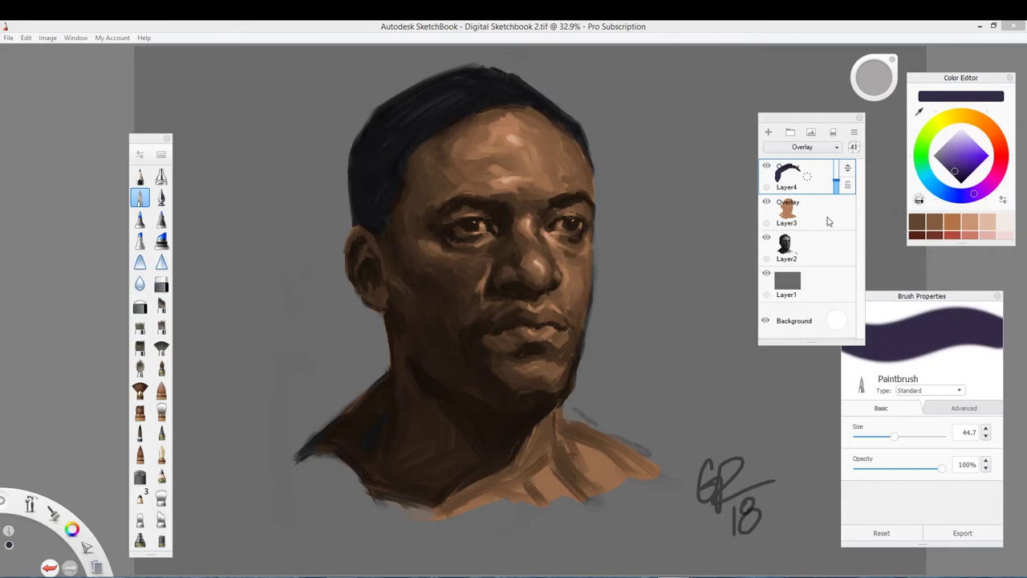
# Paint a dark reddish brown at 79% brush opacity over the shadowed side of the forehead, cheek, ear and jaw.
pyautogui.click(997, 143)
pyautogui.click(965, 176)
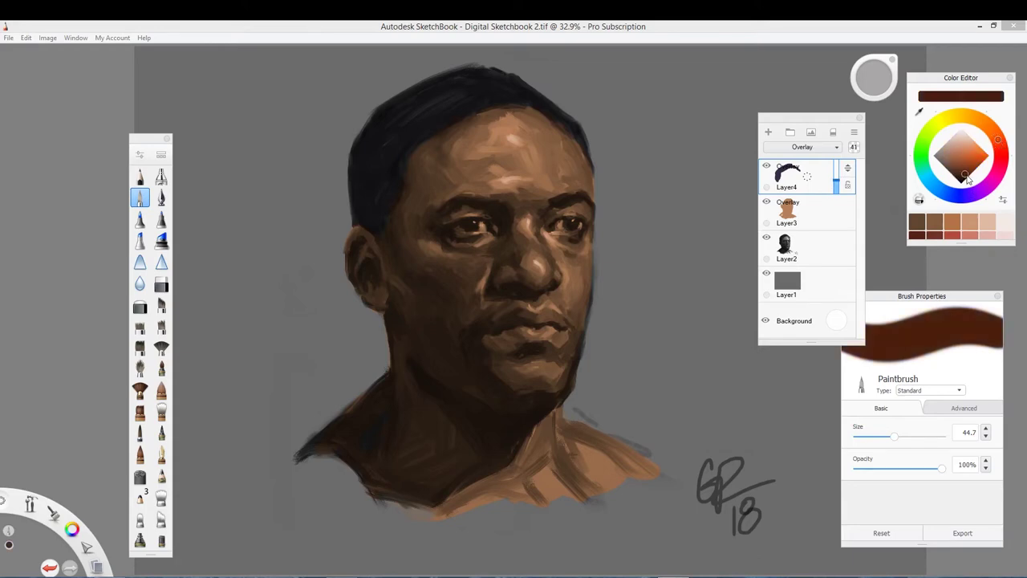
pyautogui.moveTo(965, 177); pyautogui.dragTo(960, 175)
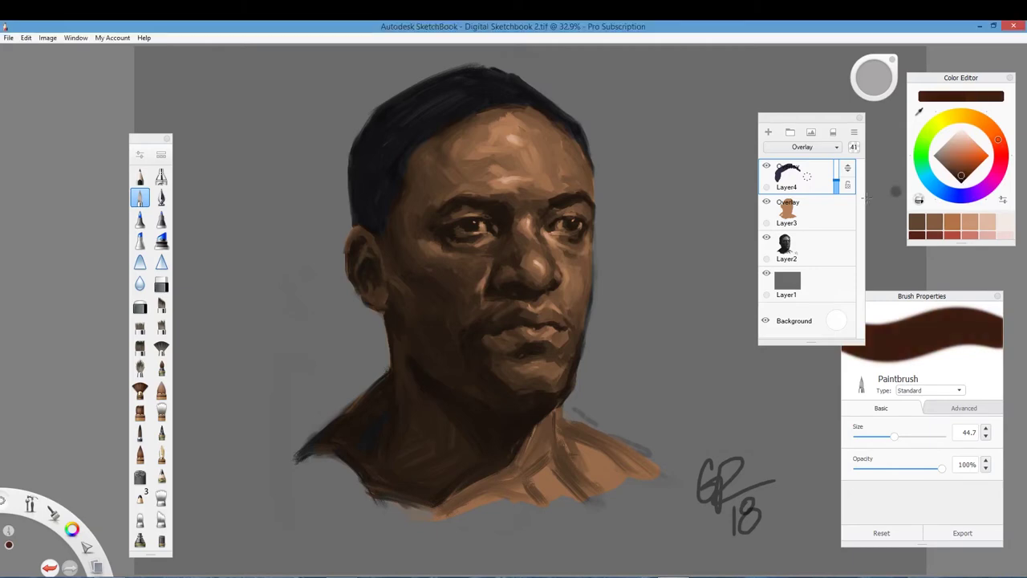
pyautogui.click(959, 178)
pyautogui.moveTo(942, 469)
pyautogui.mouseDown()
pyautogui.moveTo(907, 469)
pyautogui.moveTo(922, 472)
pyautogui.mouseUp()
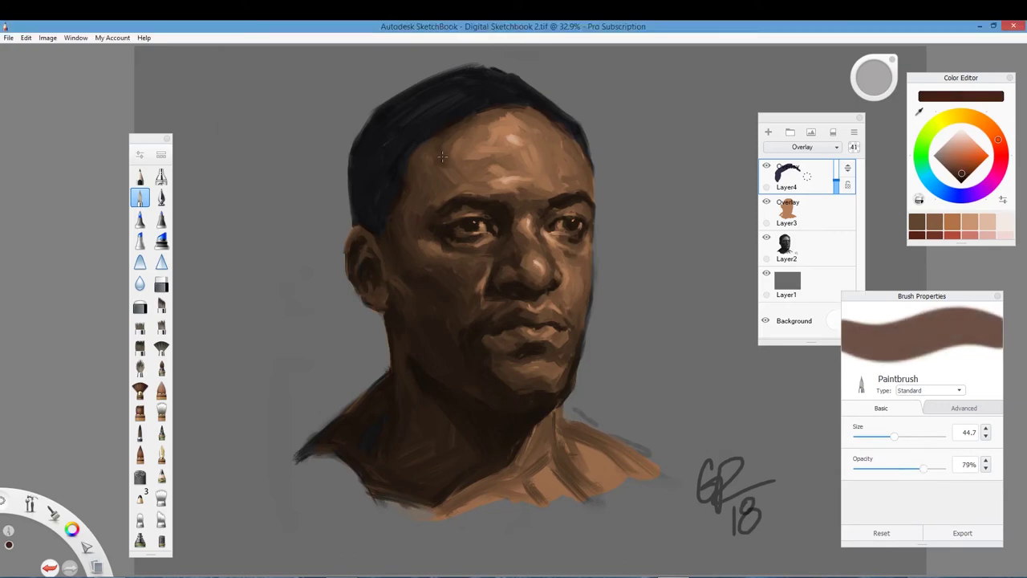
pyautogui.moveTo(442, 158)
pyautogui.mouseDown()
pyautogui.moveTo(445, 191)
pyautogui.moveTo(471, 133)
pyautogui.moveTo(458, 154)
pyautogui.moveTo(462, 186)
pyautogui.moveTo(441, 199)
pyautogui.moveTo(414, 194)
pyautogui.moveTo(409, 228)
pyautogui.moveTo(460, 201)
pyautogui.mouseUp()
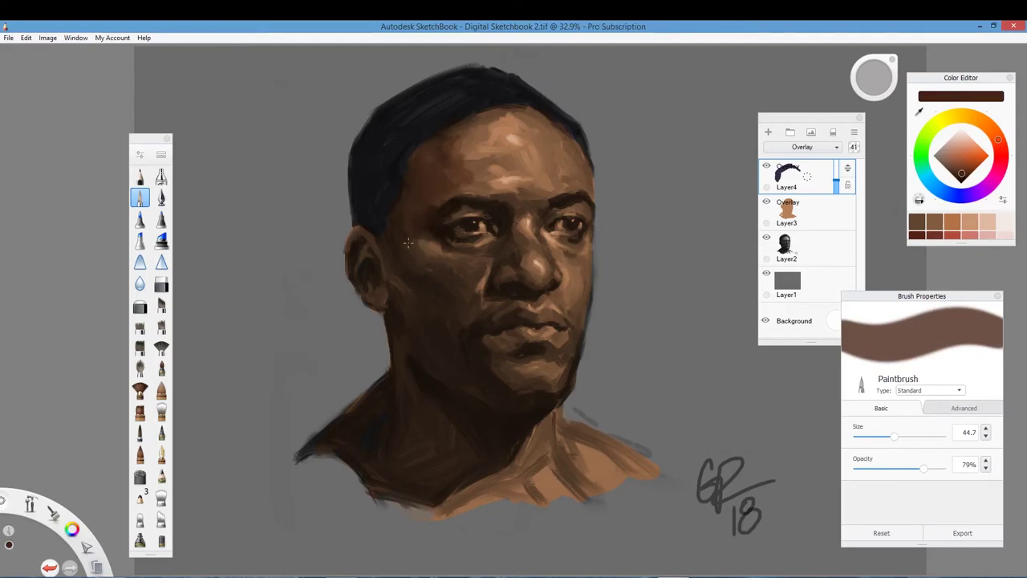
pyautogui.moveTo(406, 243)
pyautogui.mouseDown()
pyautogui.moveTo(393, 265)
pyautogui.moveTo(366, 238)
pyautogui.moveTo(355, 247)
pyautogui.moveTo(370, 289)
pyautogui.moveTo(364, 251)
pyautogui.mouseUp()
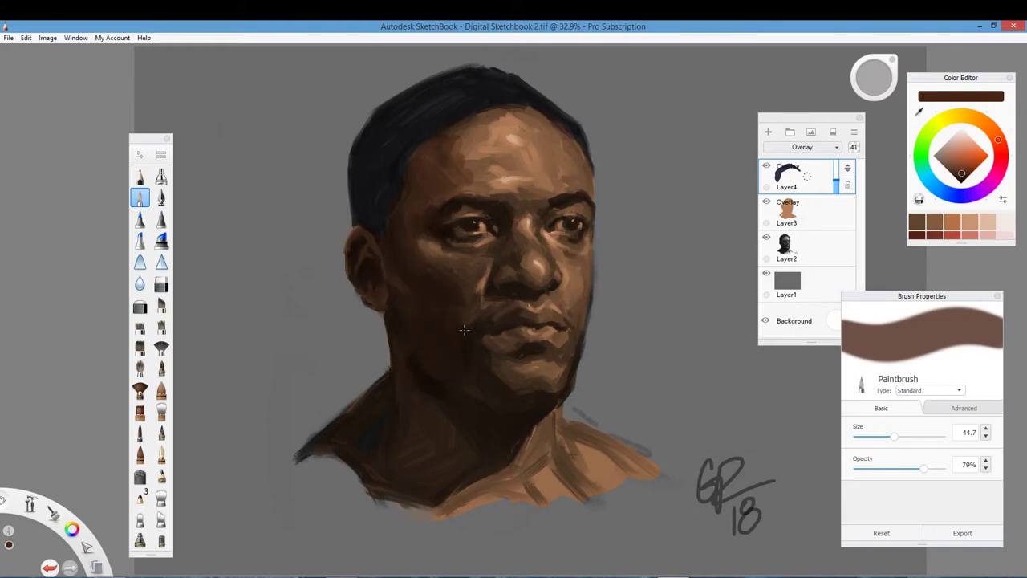
pyautogui.moveTo(459, 271); pyautogui.dragTo(477, 289)
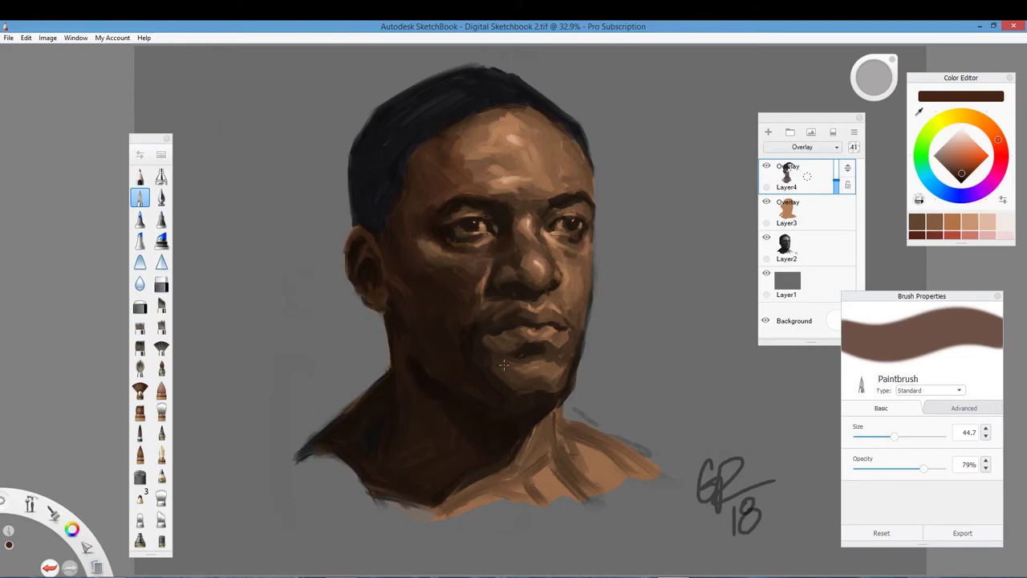
# Reduce the brush size to 24 and paint the same reddish brown into the far jaw, eye-socket, brow and neck shadows.
pyautogui.moveTo(894, 436); pyautogui.dragTo(876, 436)
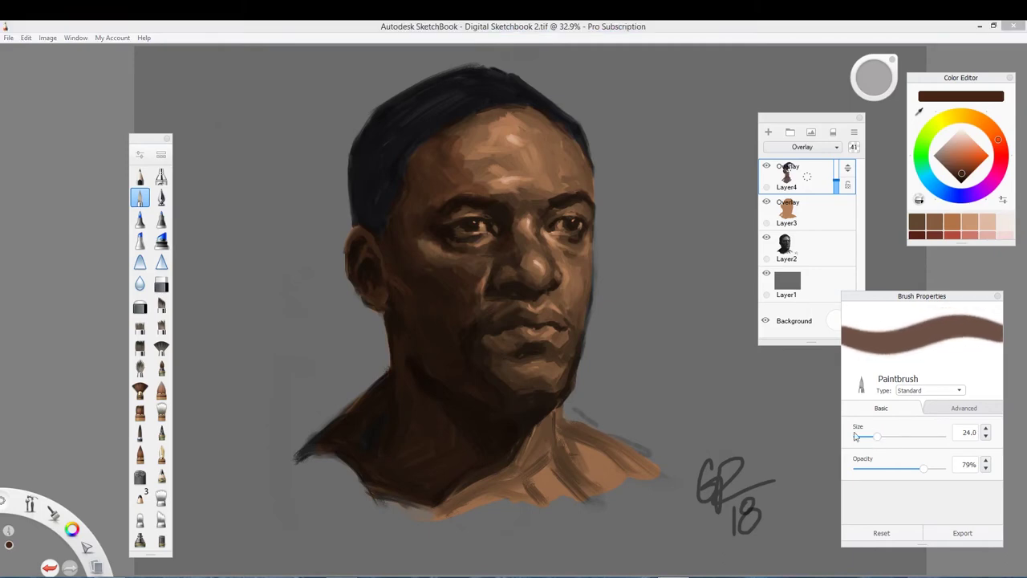
pyautogui.moveTo(582, 289); pyautogui.dragTo(578, 330)
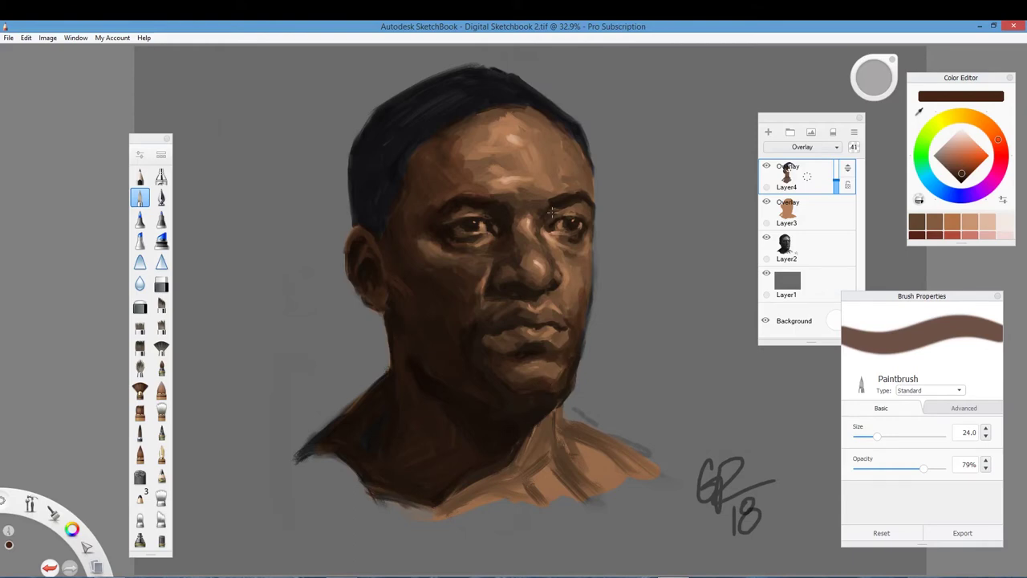
pyautogui.moveTo(552, 213)
pyautogui.mouseDown()
pyautogui.moveTo(514, 208)
pyautogui.moveTo(523, 207)
pyautogui.moveTo(509, 220)
pyautogui.moveTo(527, 200)
pyautogui.mouseUp()
pyautogui.moveTo(469, 211)
pyautogui.mouseDown()
pyautogui.moveTo(448, 244)
pyautogui.moveTo(421, 234)
pyautogui.mouseUp()
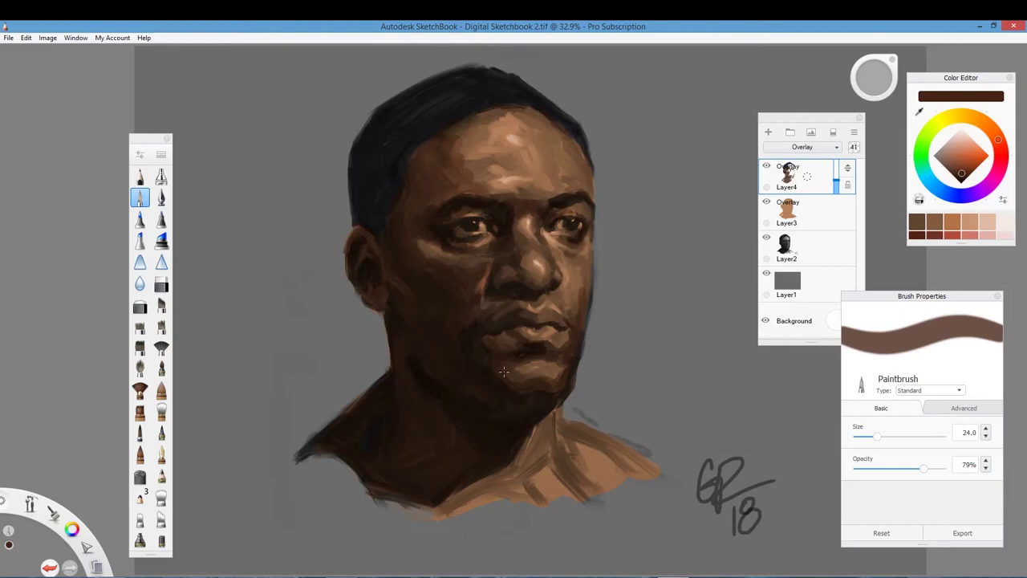
pyautogui.moveTo(537, 429)
pyautogui.mouseDown()
pyautogui.moveTo(504, 473)
pyautogui.moveTo(536, 420)
pyautogui.moveTo(532, 444)
pyautogui.mouseUp()
pyautogui.moveTo(504, 479); pyautogui.dragTo(463, 491)
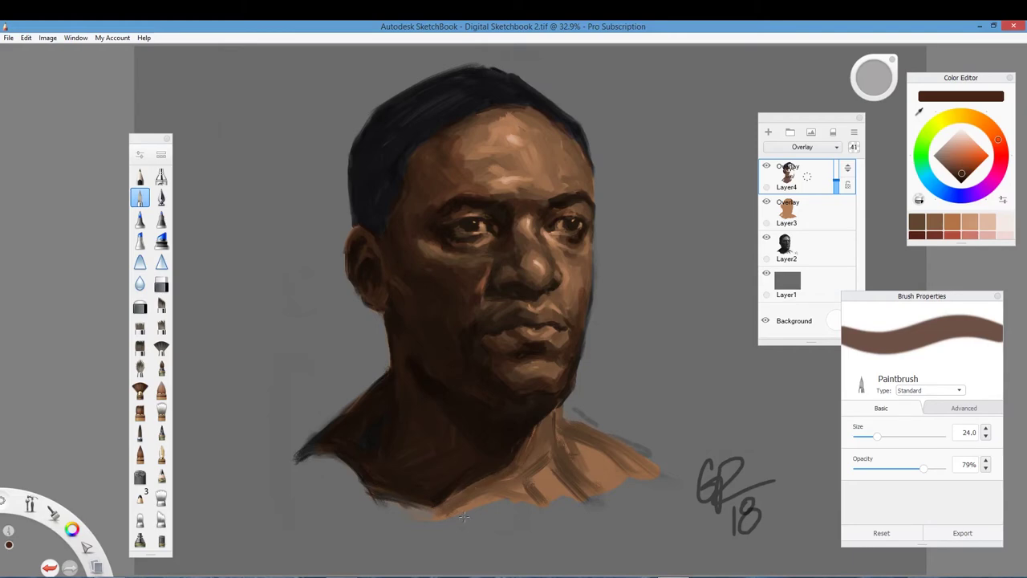
pyautogui.moveTo(553, 412); pyautogui.dragTo(564, 454)
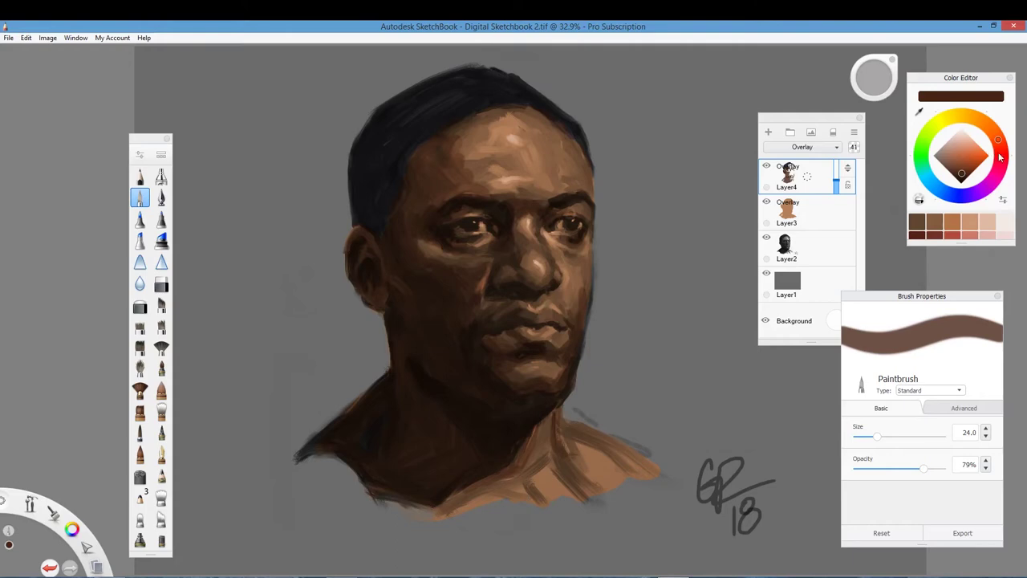
# Choose a dark blue and add another layer on top, set to Overlay with its opacity at 45%.
pyautogui.click(948, 193)
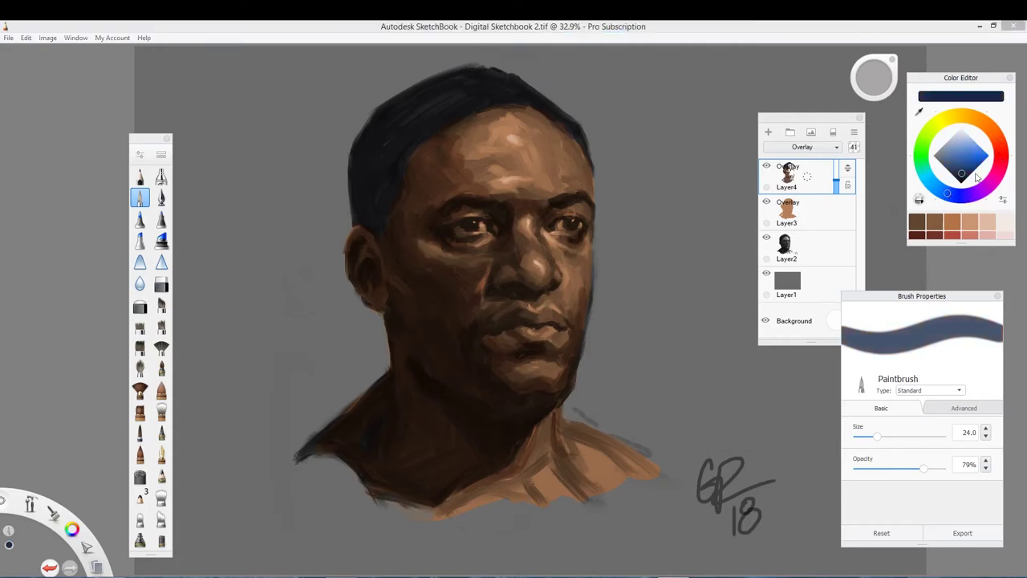
pyautogui.click(956, 196)
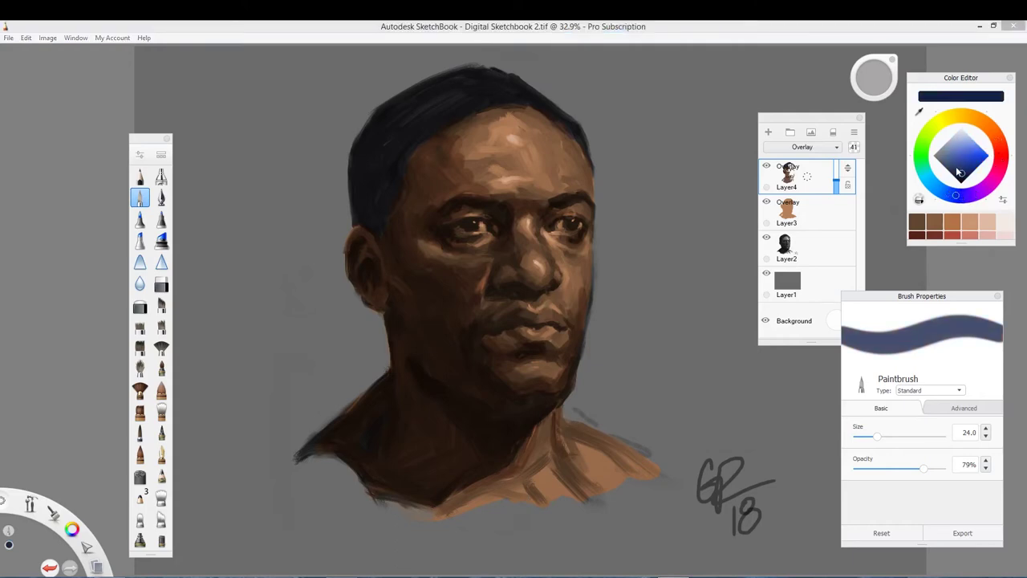
pyautogui.moveTo(806, 175); pyautogui.dragTo(811, 149)
pyautogui.click(794, 149)
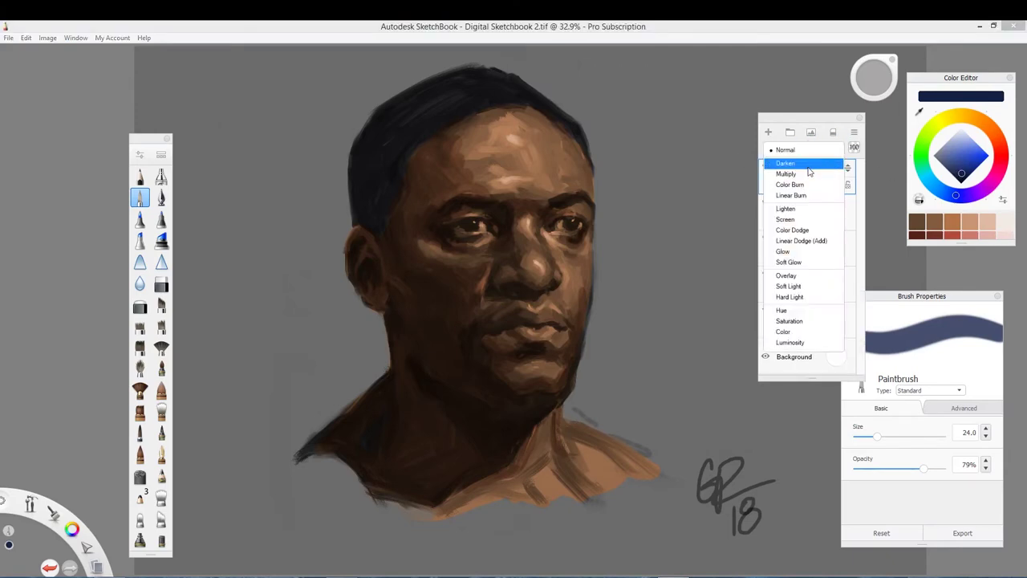
pyautogui.click(801, 278)
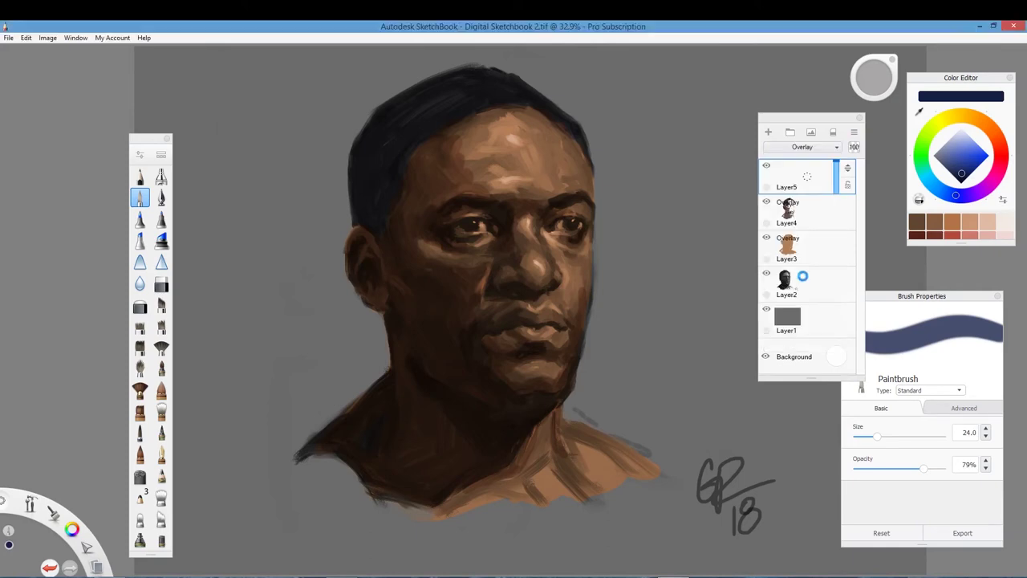
pyautogui.moveTo(838, 170); pyautogui.dragTo(836, 185)
# Paint purple accents around the eyes, mouth and chin, undoing stray strokes and switching from dark to lighter purples.
pyautogui.click(960, 175)
pyautogui.click(972, 194)
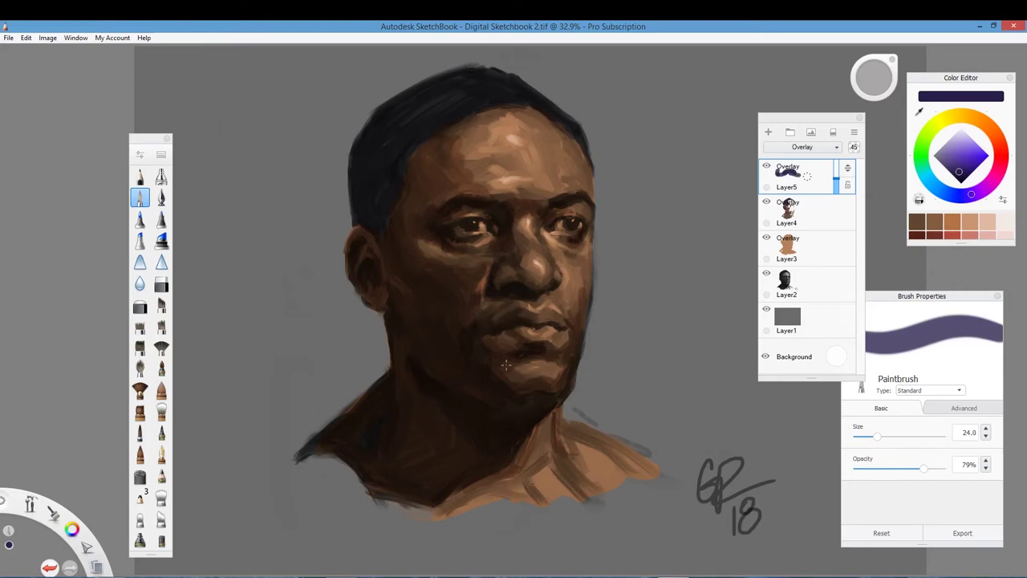
pyautogui.hotkey('ctrl', 'z')
pyautogui.hotkey('ctrl', 'z')
pyautogui.click(950, 162)
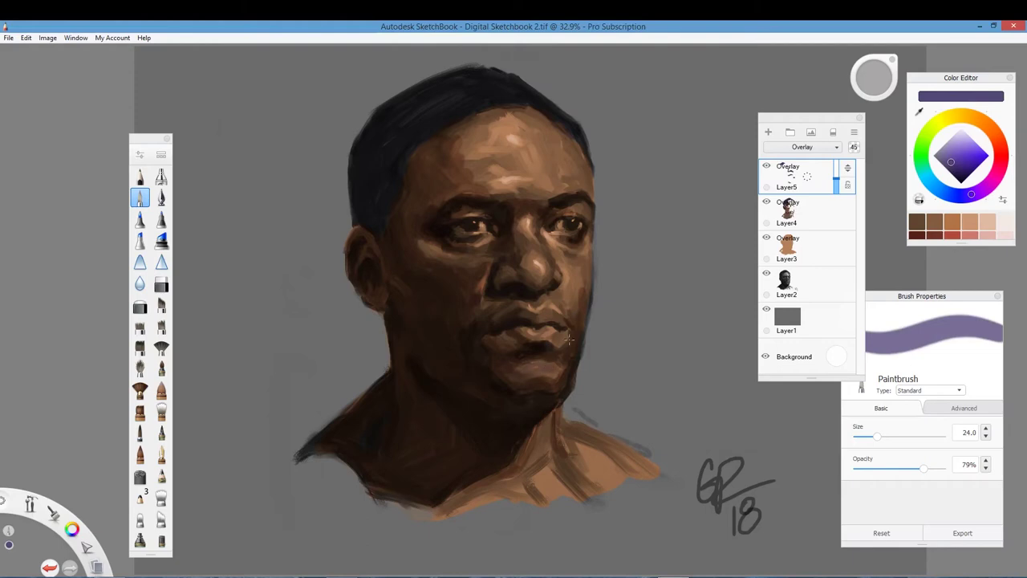
pyautogui.click(951, 148)
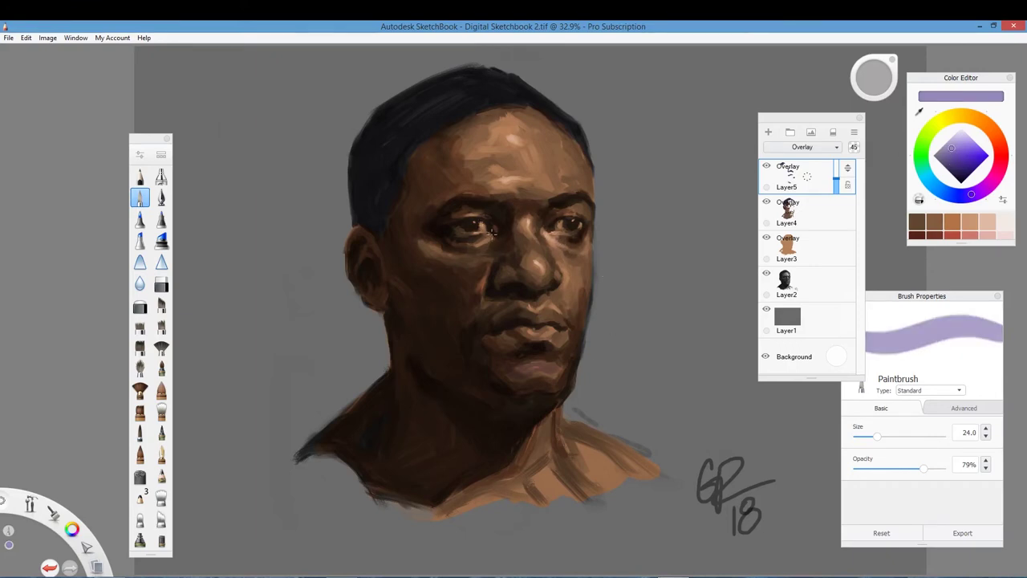
# Paint blue tints under the eyes and over the highlights of the forehead, nose and upper lip.
pyautogui.click(943, 191)
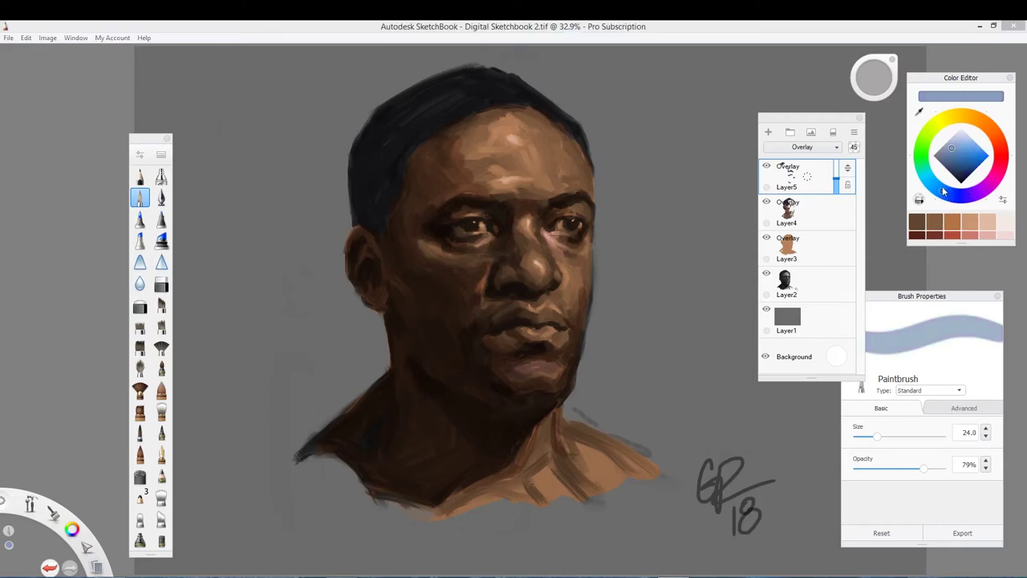
pyautogui.click(954, 150)
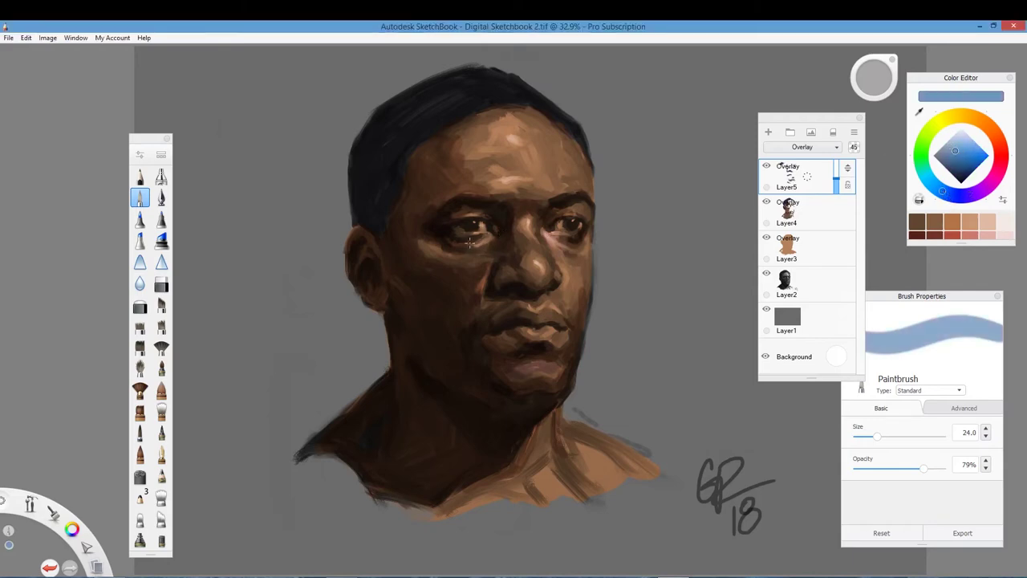
pyautogui.click(960, 157)
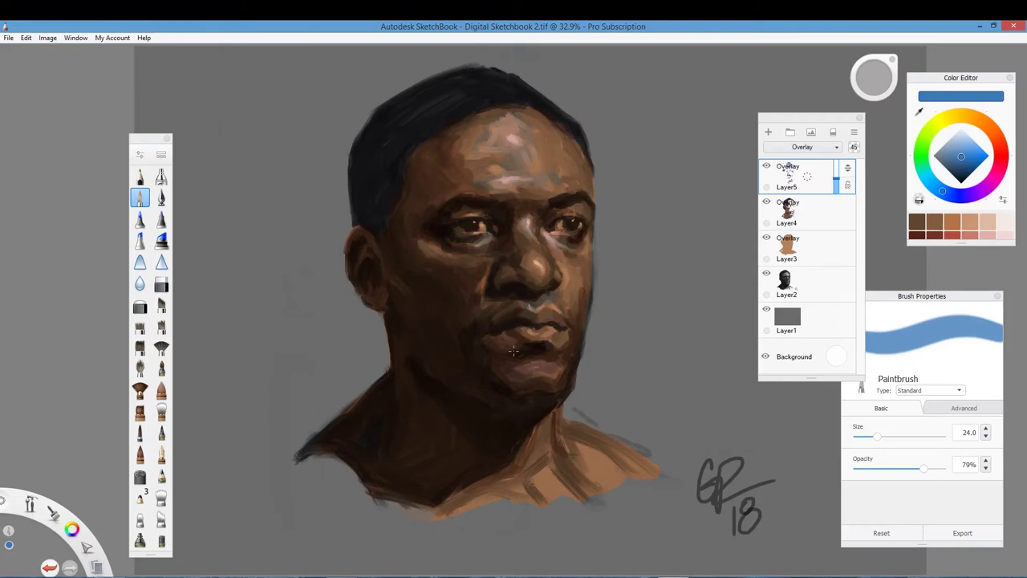
# Warm the forehead edges with orange, and tint the nose, lips and cheeks with muted and darker reds.
pyautogui.click(995, 133)
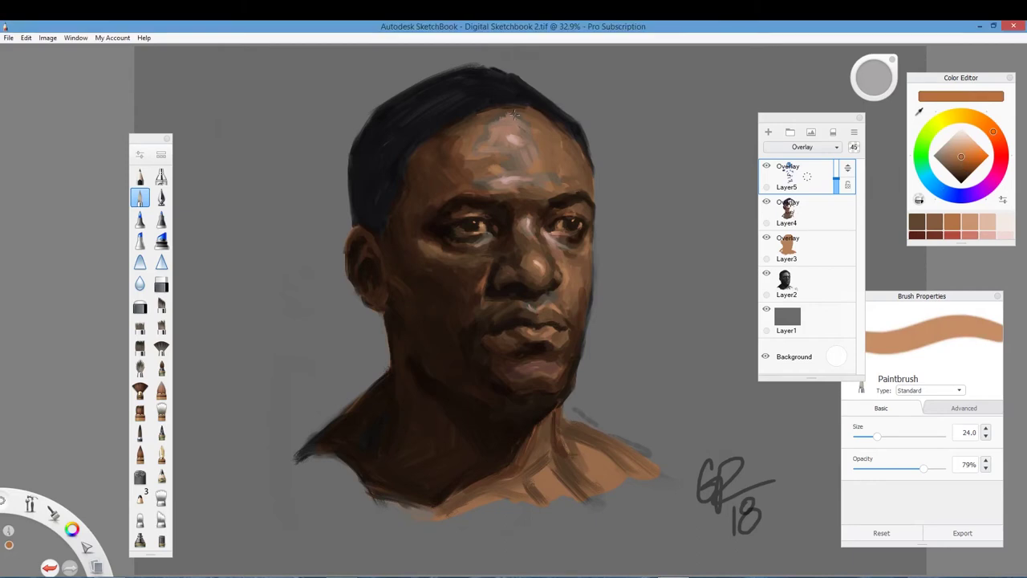
pyautogui.moveTo(485, 122); pyautogui.dragTo(470, 138)
pyautogui.click(999, 146)
pyautogui.click(969, 155)
pyautogui.click(960, 158)
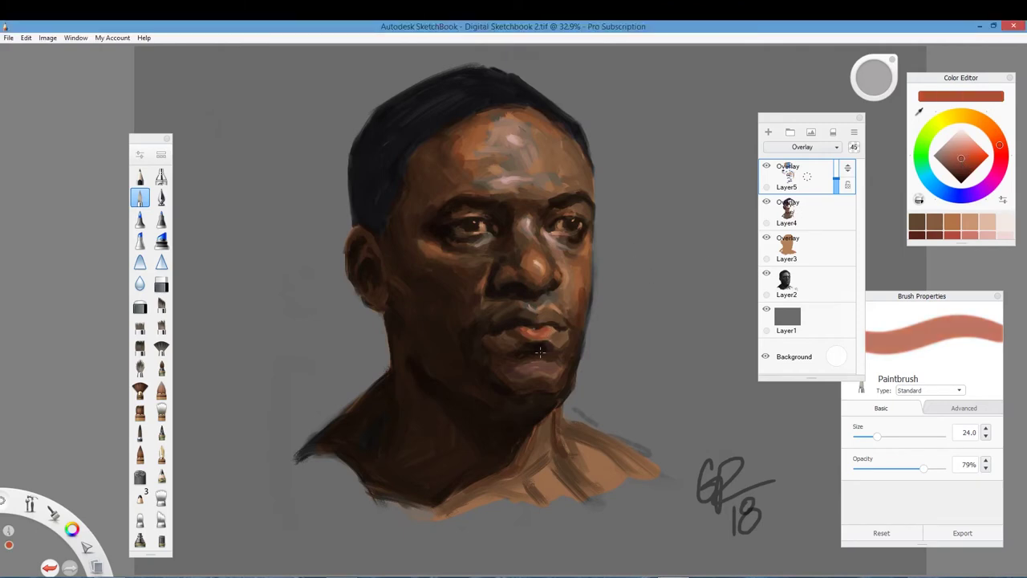
pyautogui.click(958, 165)
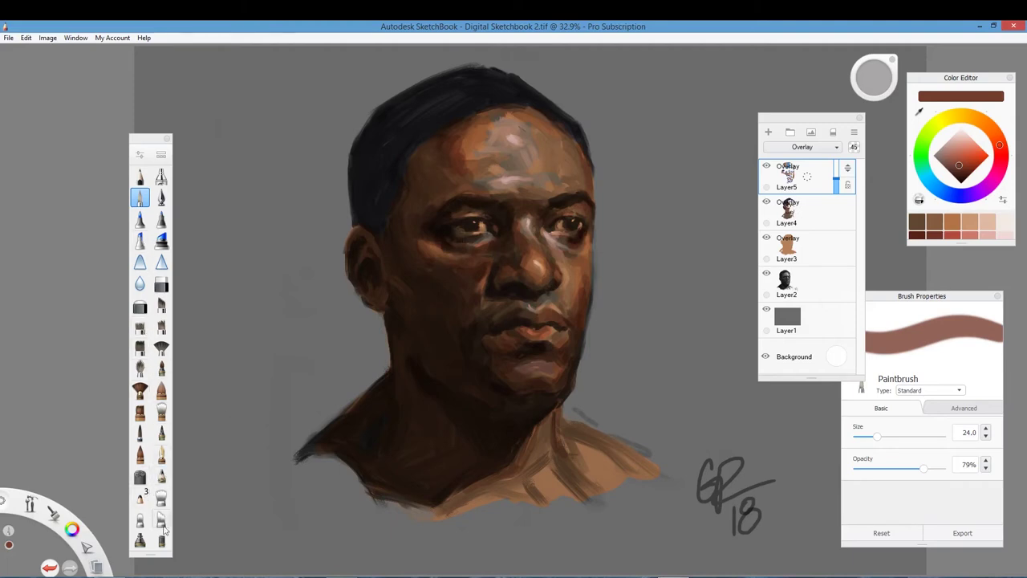
# Blend the color strokes on Layer5 and Layer4 across the face with the Smudge Round Bristle Brush.
pyautogui.click(162, 498)
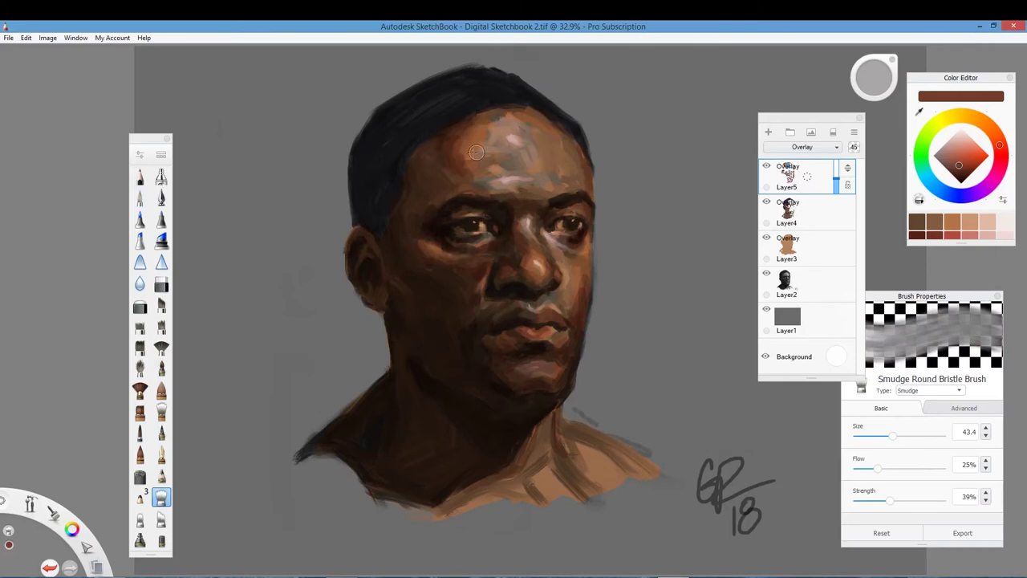
pyautogui.click(813, 215)
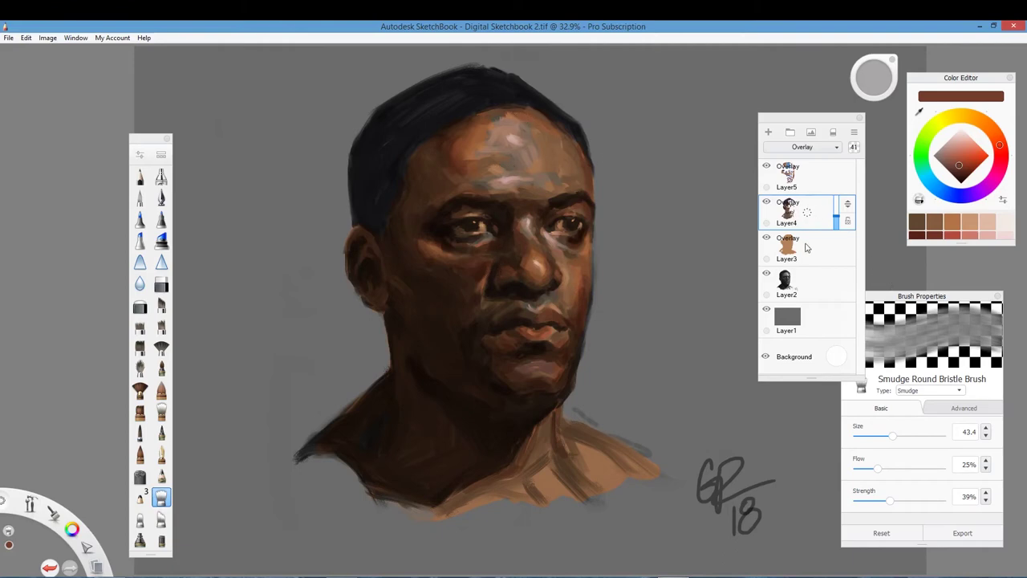
pyautogui.click(816, 183)
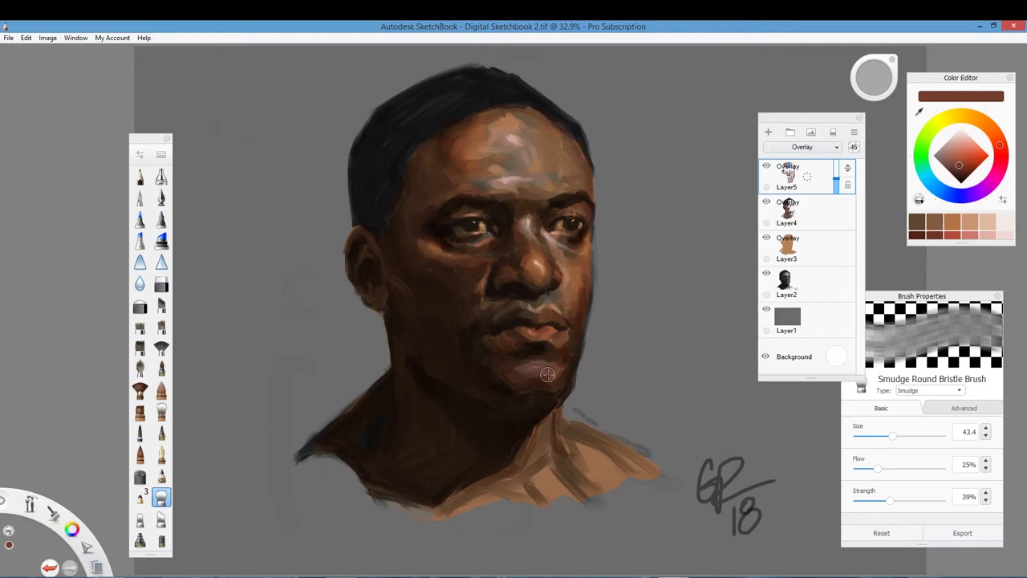
# Add a new Normal layer and paint muted red strokes on the face with the Synthetic Coarse Angular Brush at size 38.3.
pyautogui.hotkey('ctrl', 'shift', 'n')
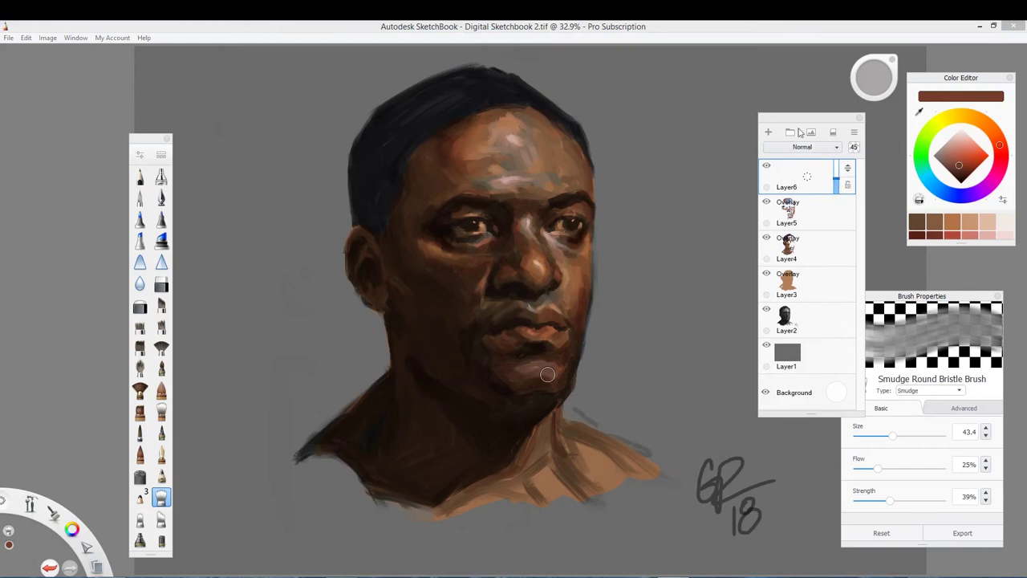
pyautogui.click(161, 305)
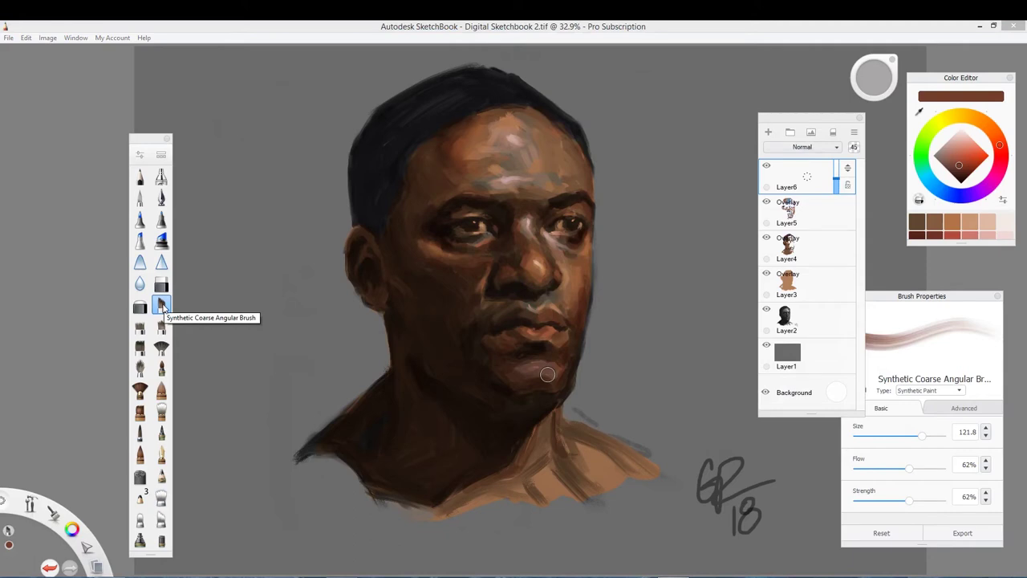
pyautogui.click(952, 156)
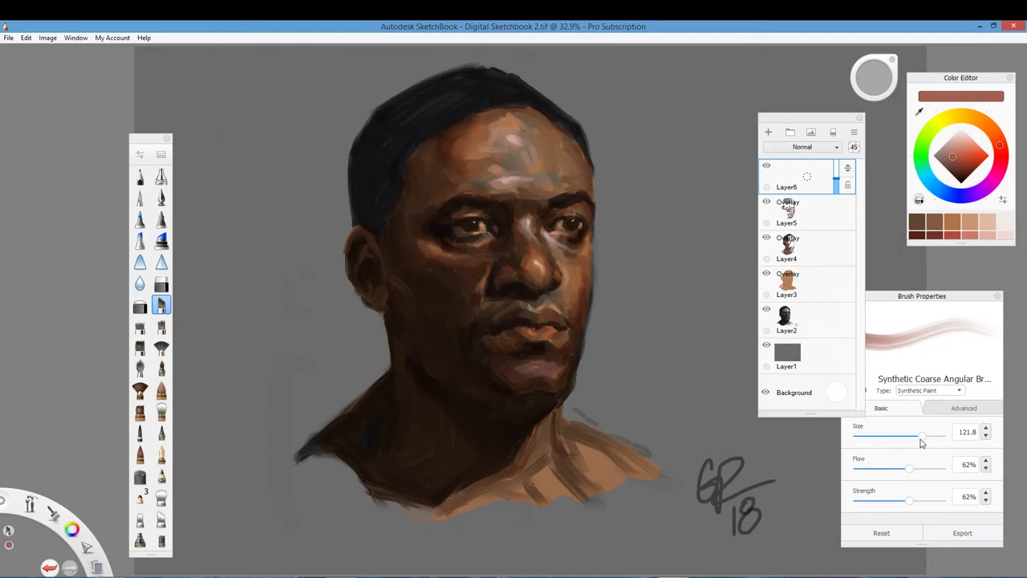
pyautogui.moveTo(917, 438)
pyautogui.mouseDown()
pyautogui.moveTo(879, 441)
pyautogui.moveTo(889, 440)
pyautogui.mouseUp()
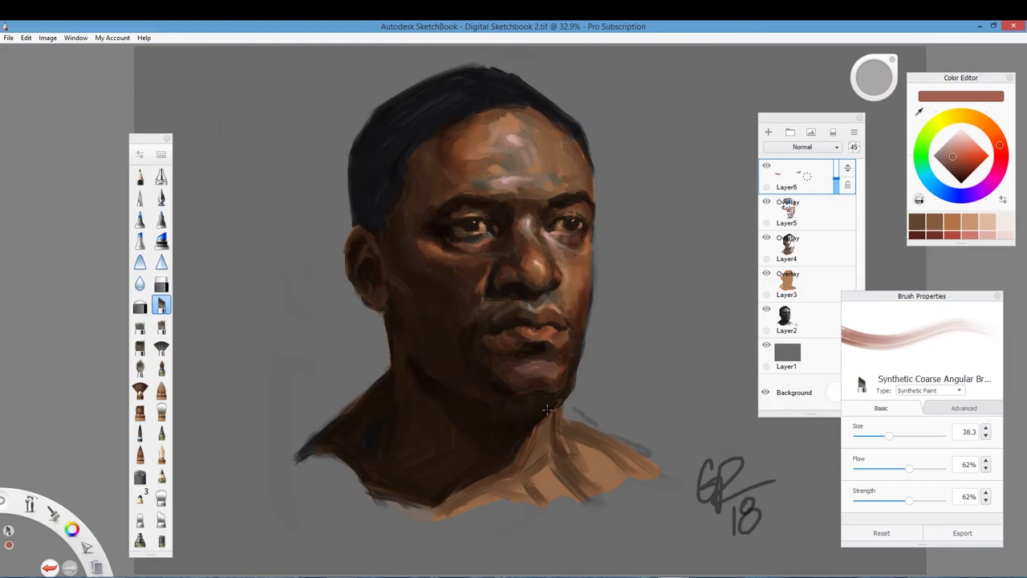
pyautogui.click(956, 166)
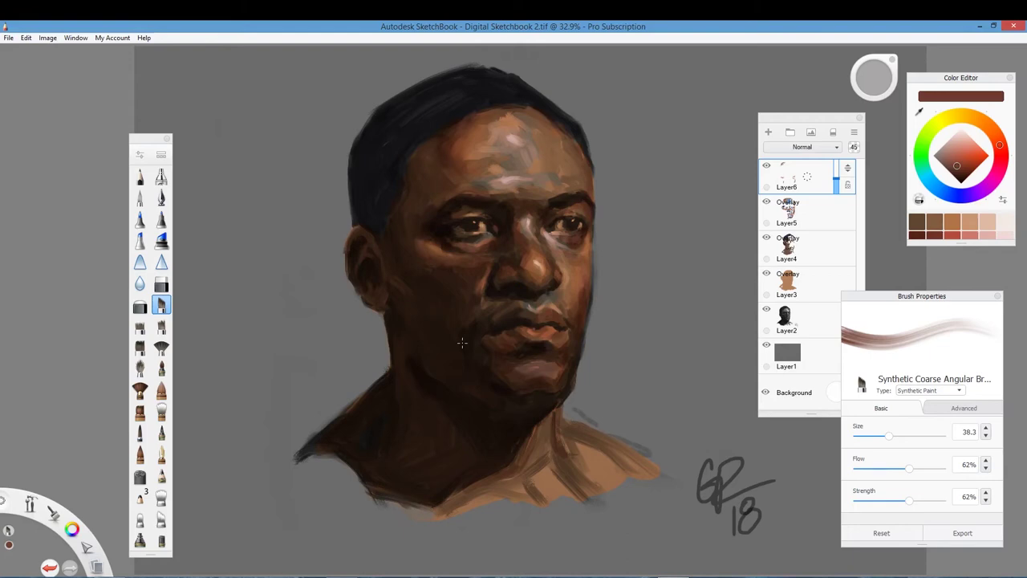
# Paint muted and deeper blue accents along the hairline, temple and cheekbone, and around the chin.
pyautogui.click(944, 160)
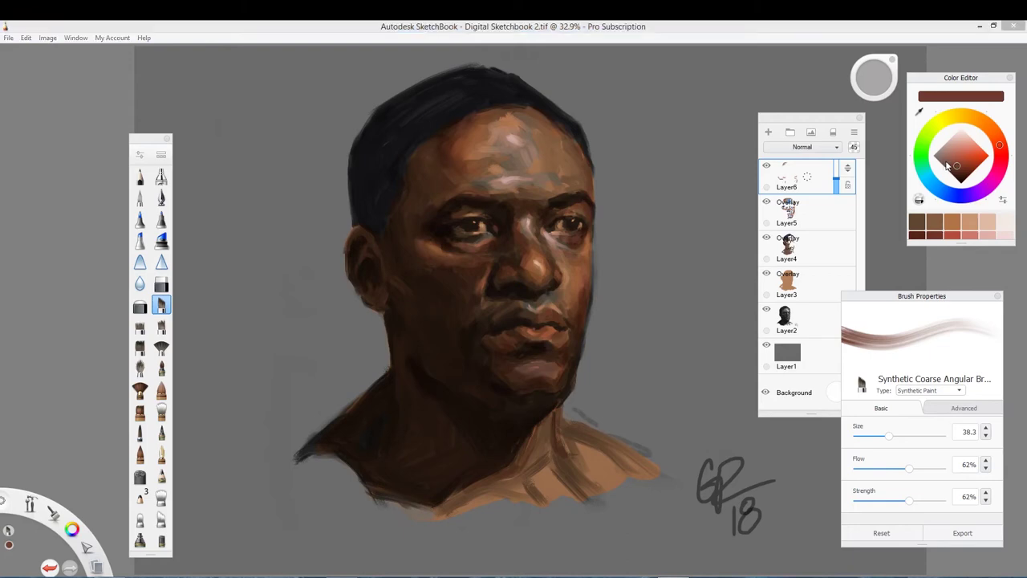
pyautogui.moveTo(985, 190); pyautogui.dragTo(947, 193)
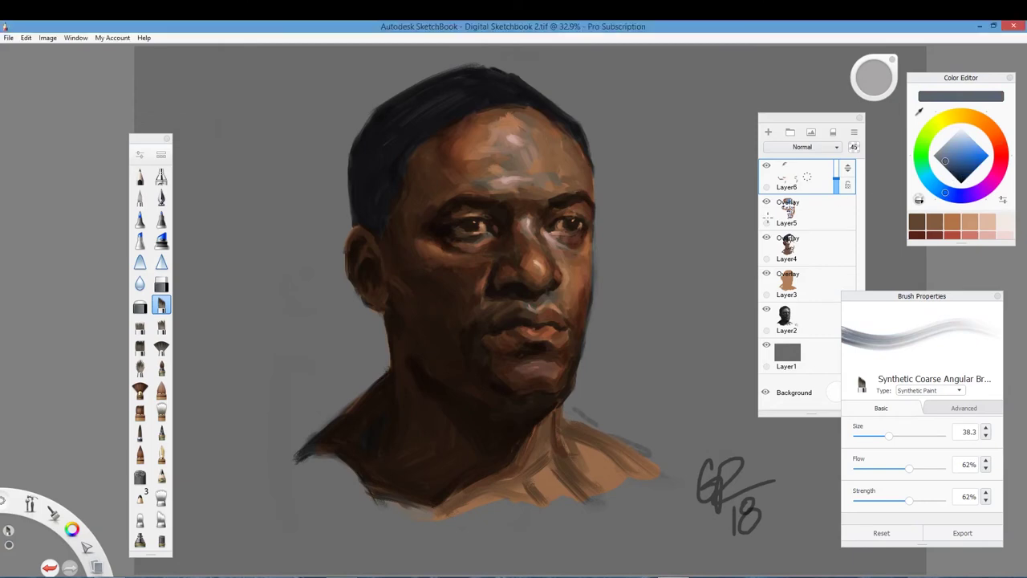
pyautogui.moveTo(406, 209); pyautogui.dragTo(393, 241)
pyautogui.keyDown('alt'); pyautogui.click(403, 227); pyautogui.keyUp('alt')
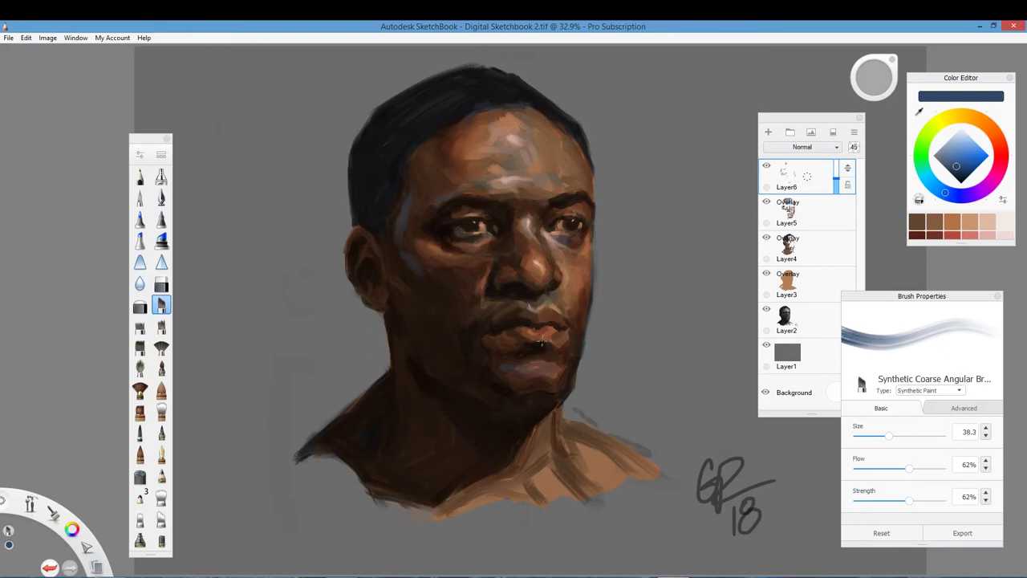
# Add warm orange-red and darker reddish-brown strokes to the face and ear.
pyautogui.click(997, 143)
pyautogui.click(961, 155)
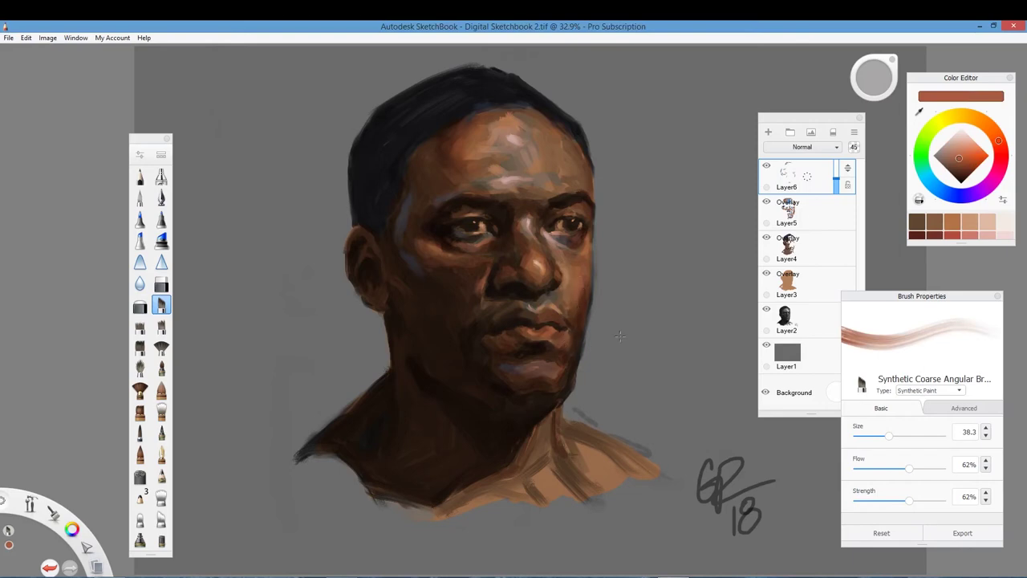
pyautogui.click(959, 164)
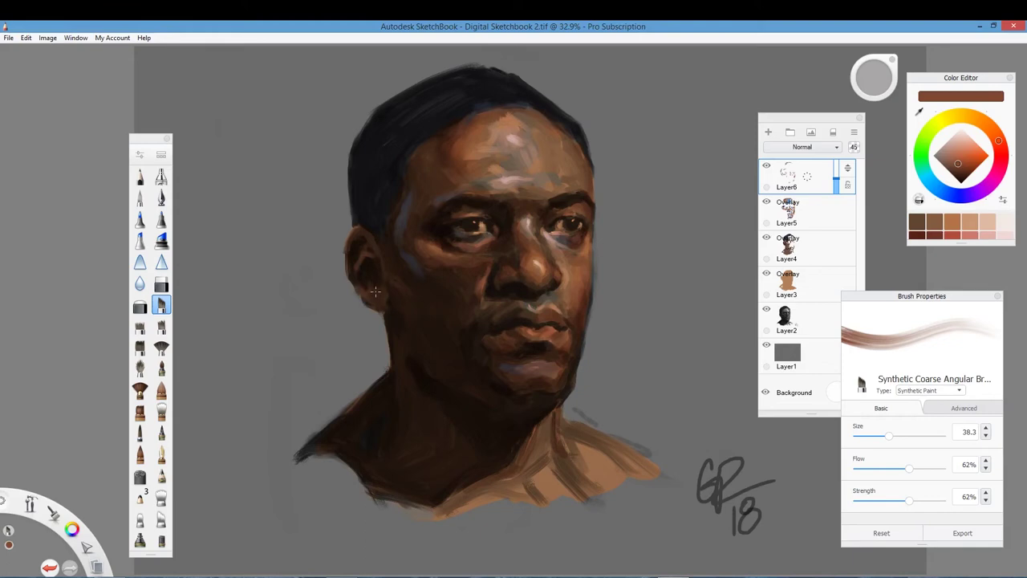
# Deepen the shadows around the mouth and beneath the nose with sampled muted tones and very dark browns.
pyautogui.keyDown('alt'); pyautogui.click(492, 362); pyautogui.keyUp('alt')
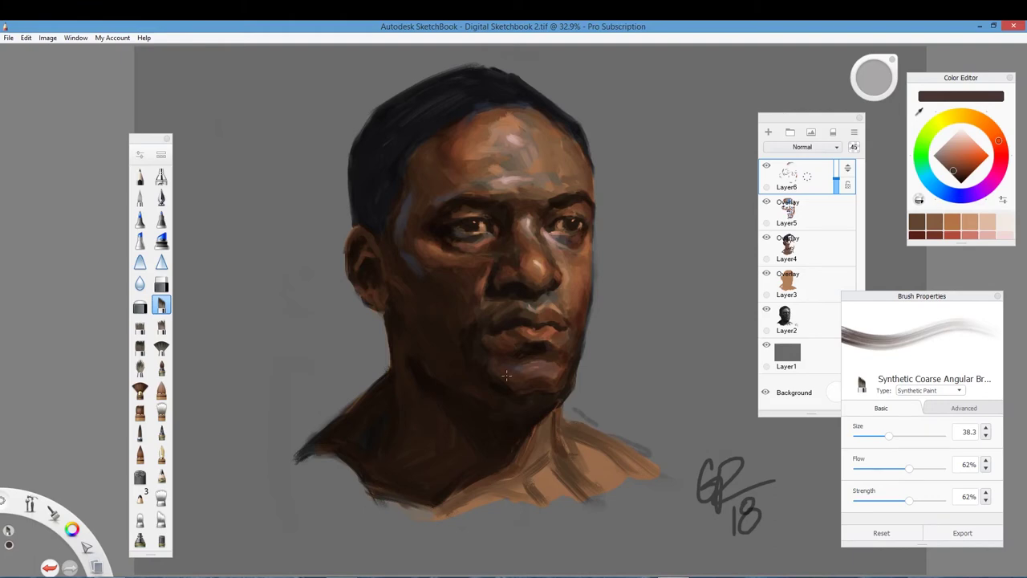
pyautogui.keyDown('alt'); pyautogui.click(487, 332); pyautogui.keyUp('alt')
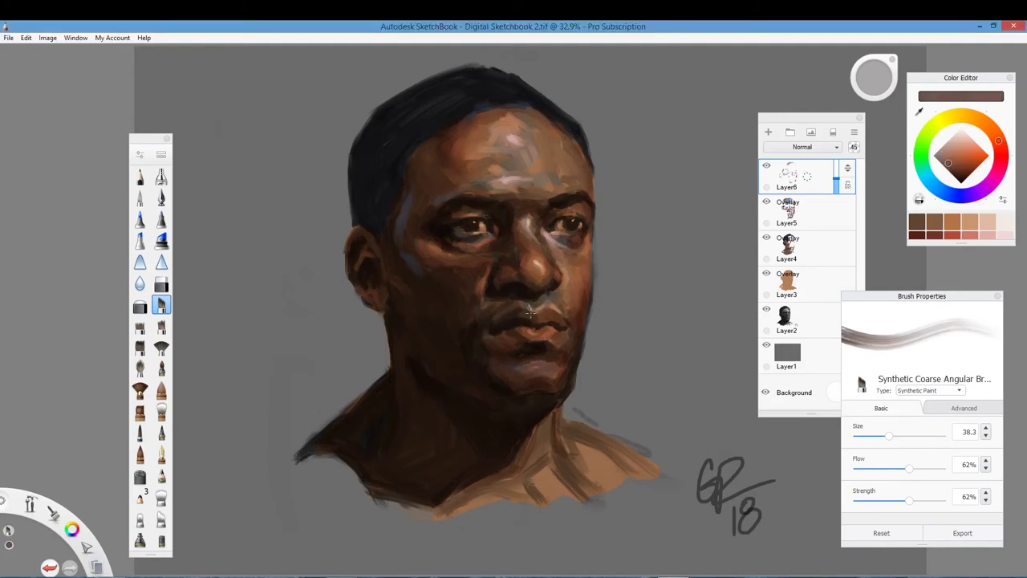
pyautogui.click(959, 173)
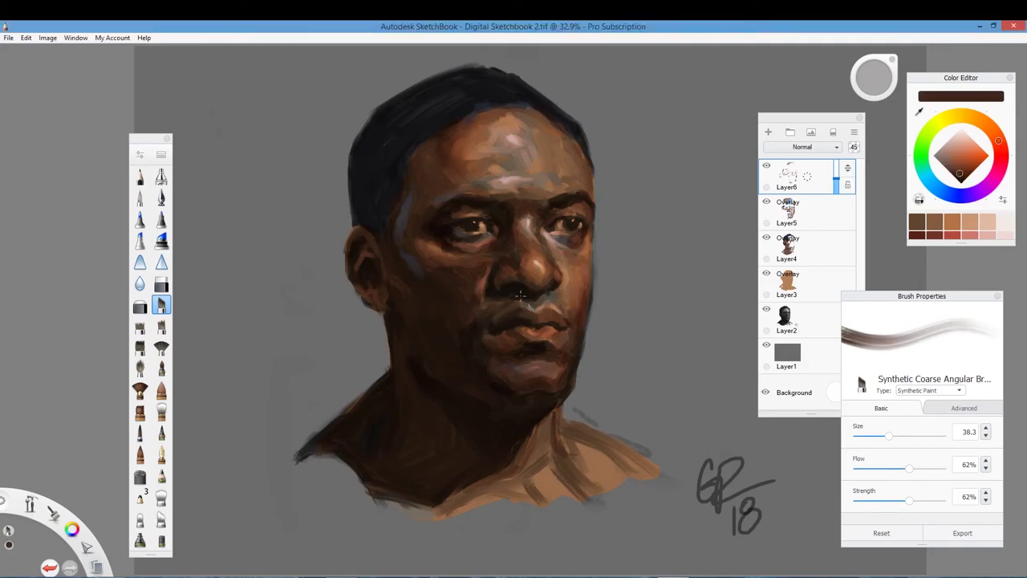
pyautogui.click(962, 180)
pyautogui.click(962, 181)
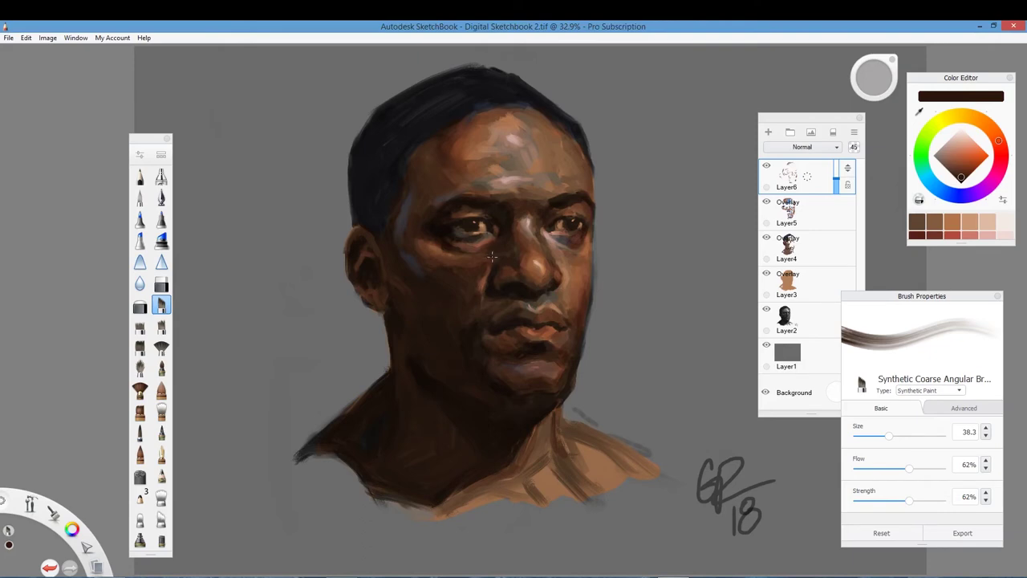
# Paint sampled reddish-orange and a darker red-brown over the cheeks and lips.
pyautogui.keyDown('alt'); pyautogui.click(433, 265); pyautogui.keyUp('alt')
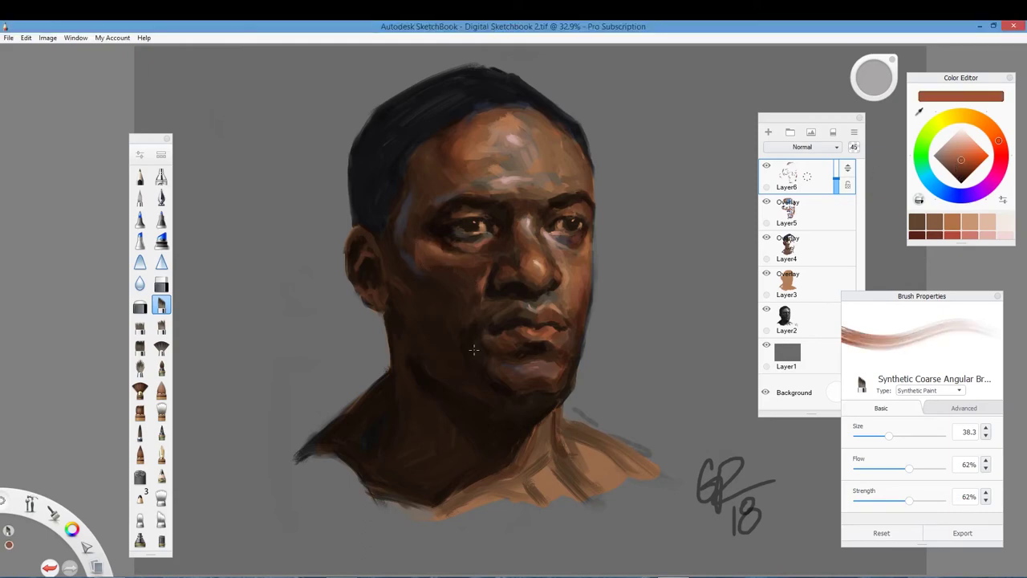
pyautogui.click(962, 165)
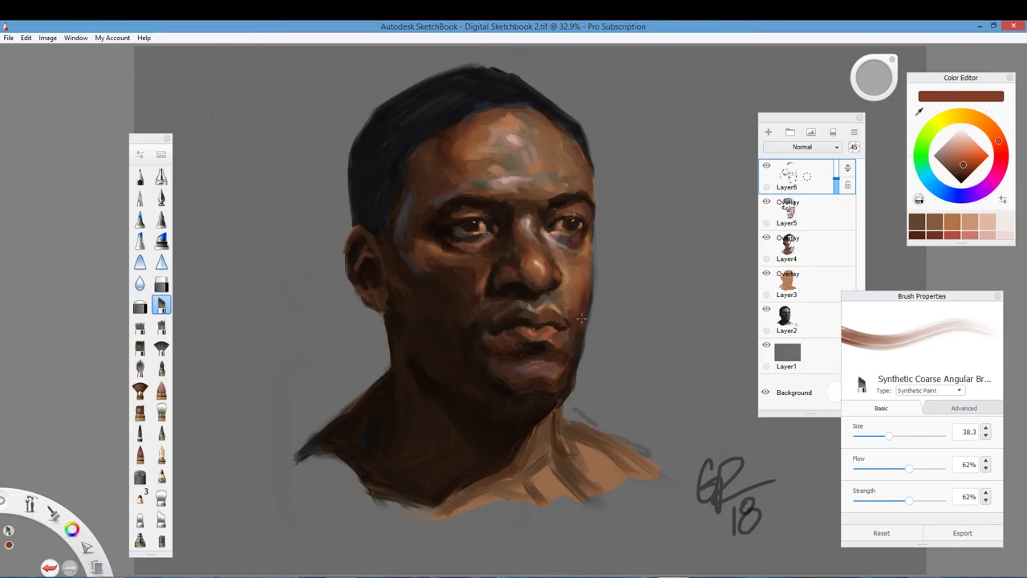
pyautogui.moveTo(526, 329); pyautogui.dragTo(547, 316)
# Soften the temple and cheekbone transitions with grayish pink, sampled gray-brown and darker muted browns.
pyautogui.click(944, 151)
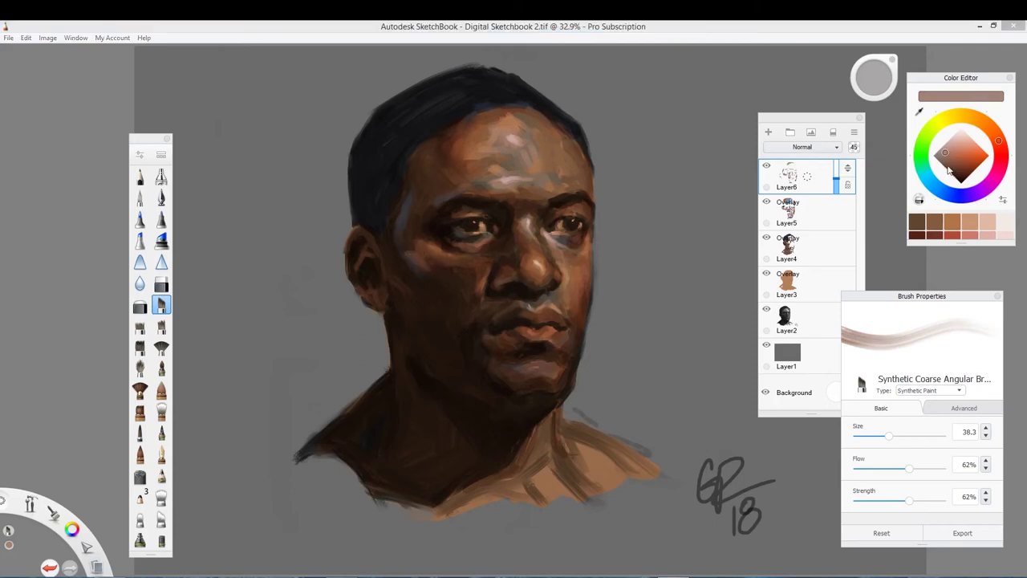
pyautogui.keyDown('alt'); pyautogui.click(408, 254); pyautogui.keyUp('alt')
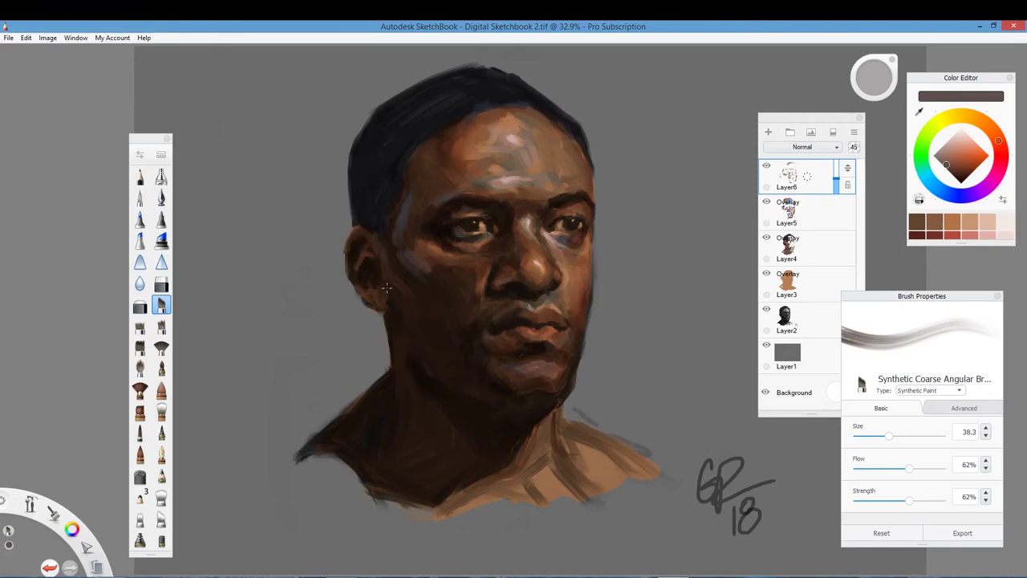
pyautogui.click(956, 170)
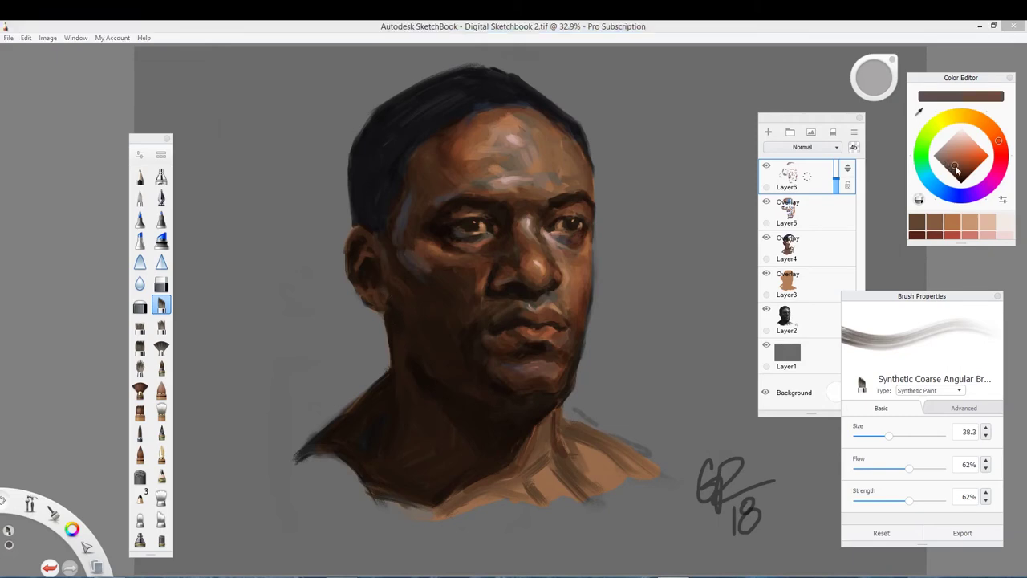
pyautogui.click(950, 167)
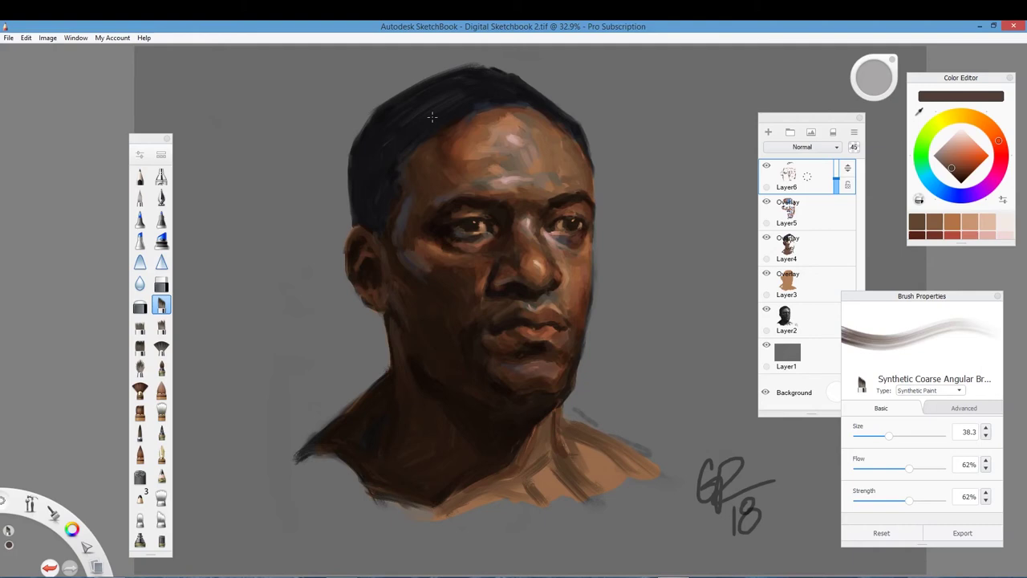
# Paint light gray highlights across the forehead with the brush enlarged to size 82.3.
pyautogui.click(941, 151)
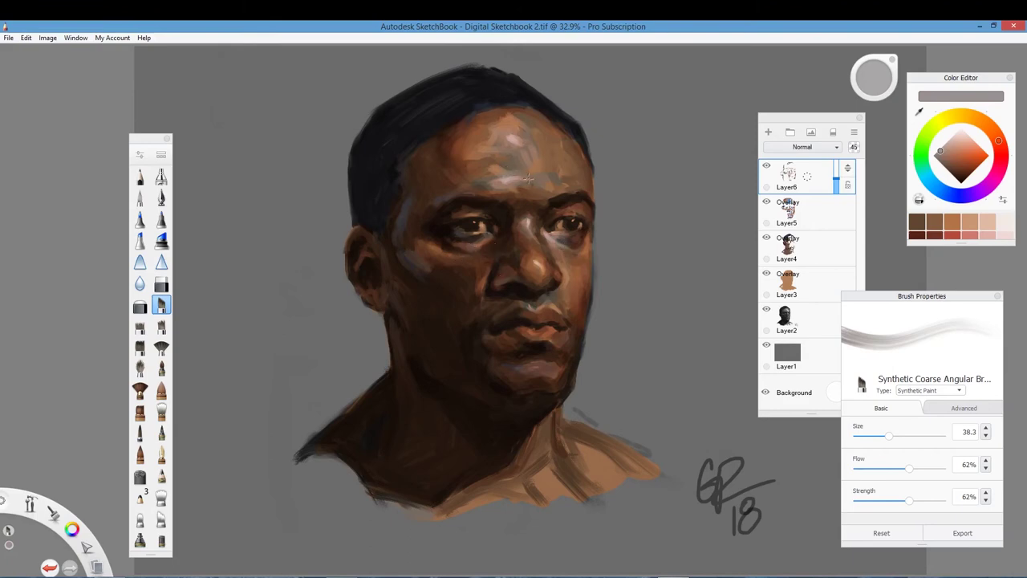
pyautogui.moveTo(888, 435)
pyautogui.mouseDown()
pyautogui.moveTo(920, 436)
pyautogui.moveTo(912, 436)
pyautogui.mouseUp()
pyautogui.moveTo(506, 134)
pyautogui.mouseDown()
pyautogui.moveTo(509, 142)
pyautogui.moveTo(519, 114)
pyautogui.moveTo(541, 147)
pyautogui.mouseUp()
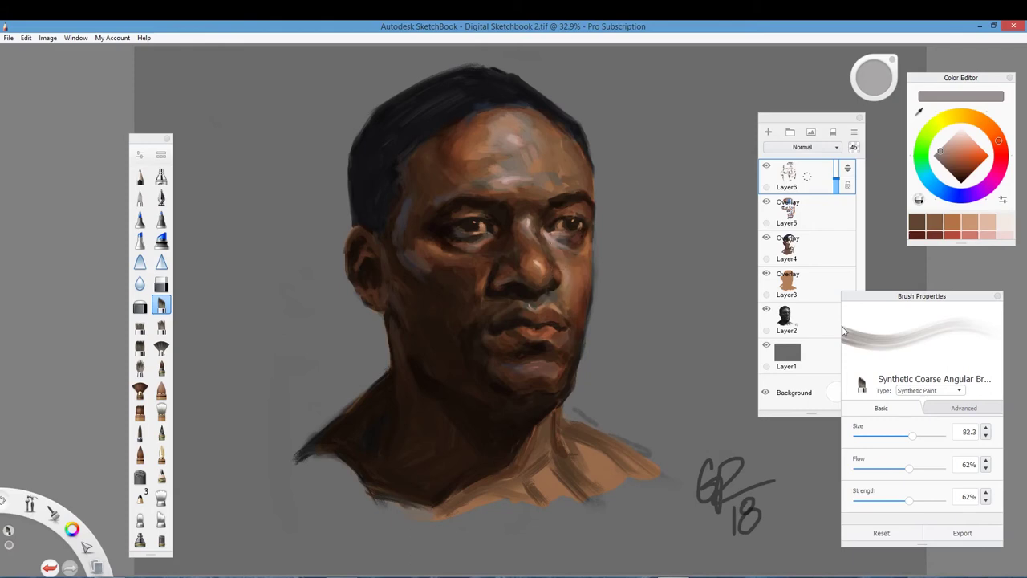
# Reduce the brush size to 48.0 and paint gray and pink highlights on the chin, lips and forehead.
pyautogui.moveTo(911, 436); pyautogui.dragTo(896, 439)
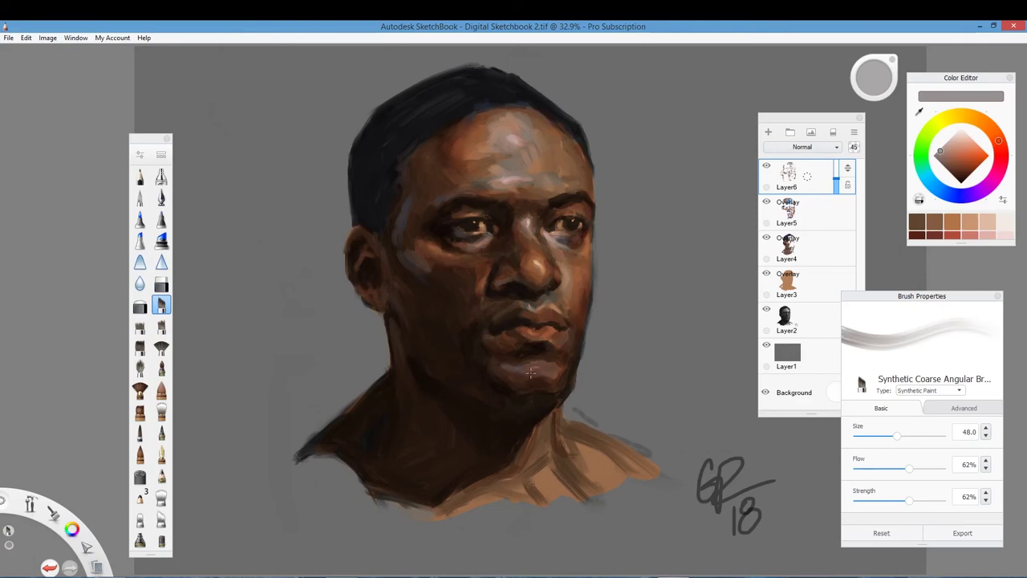
pyautogui.click(943, 157)
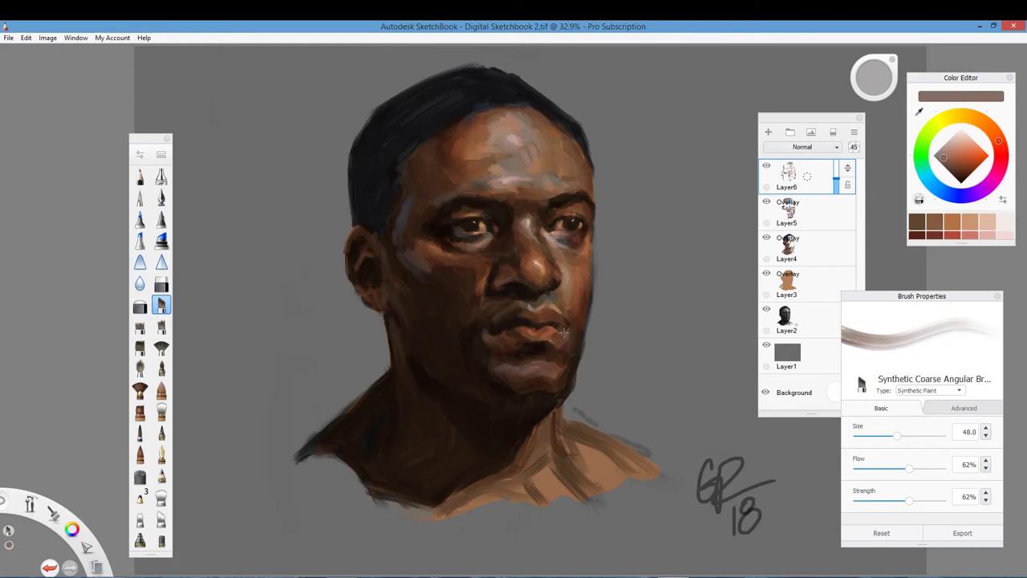
pyautogui.click(957, 148)
pyautogui.moveTo(527, 333); pyautogui.dragTo(544, 330)
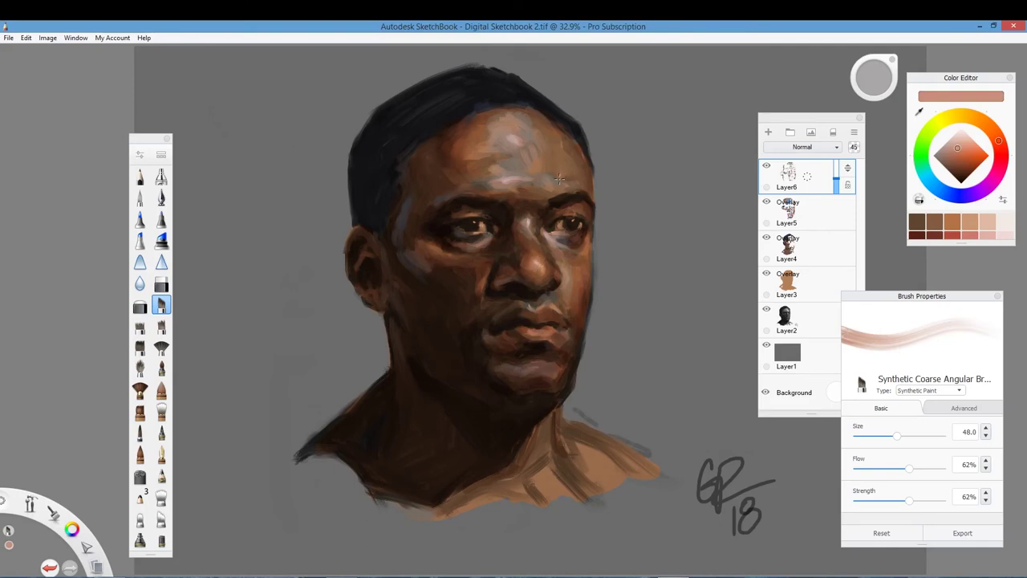
pyautogui.moveTo(530, 119); pyautogui.dragTo(546, 138)
# Paint dark reddish-brown shadow strokes on the neck below the chin.
pyautogui.click(956, 167)
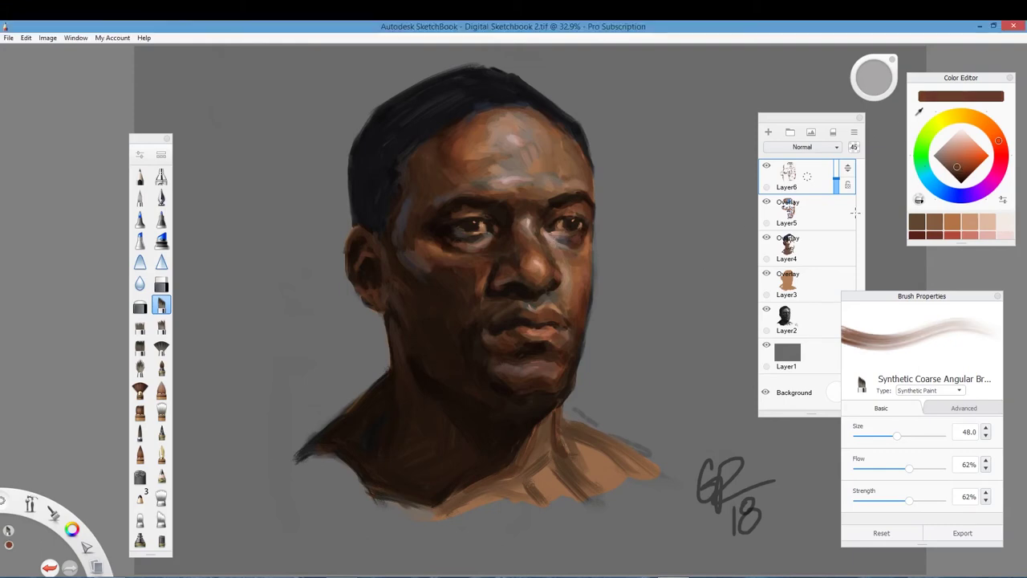
pyautogui.keyDown('alt'); pyautogui.click(542, 446); pyautogui.keyUp('alt')
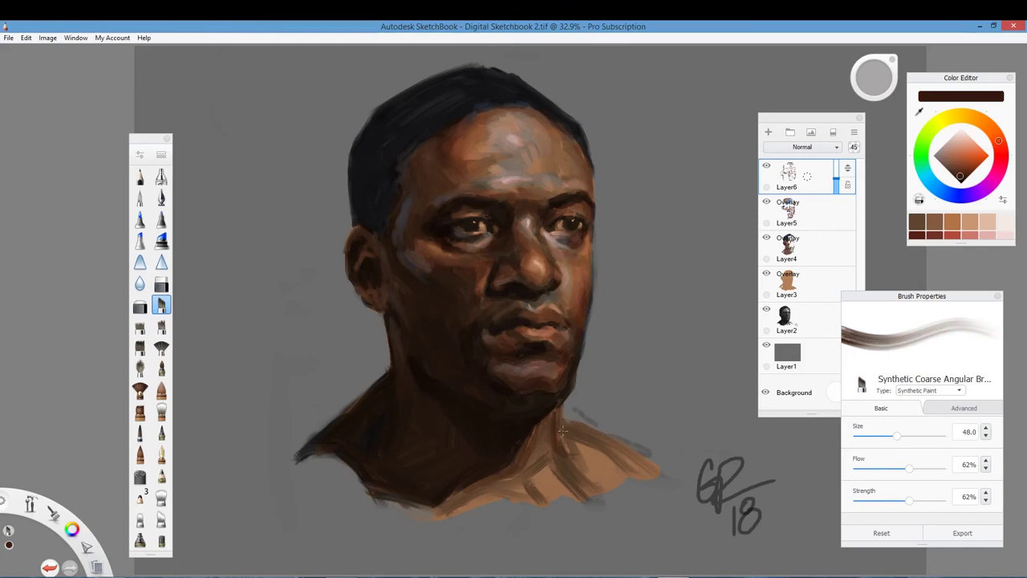
pyautogui.moveTo(560, 452)
pyautogui.mouseDown()
pyautogui.moveTo(590, 441)
pyautogui.moveTo(561, 421)
pyautogui.mouseUp()
# Paint orange-red and sampled brown on the cheeks, then dark brown around the eye and side of the nose.
pyautogui.click(961, 158)
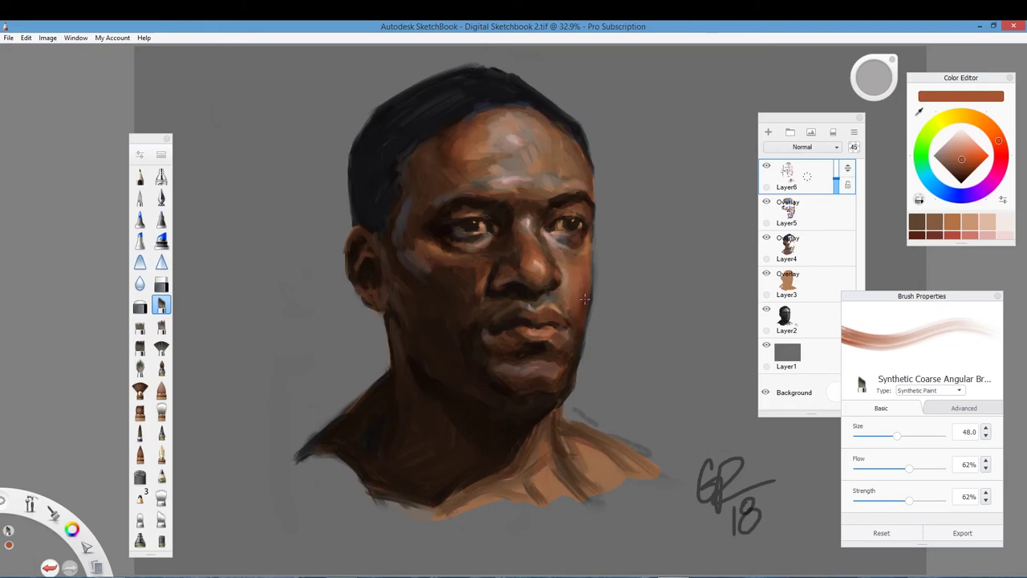
pyautogui.keyDown('alt'); pyautogui.click(480, 273); pyautogui.keyUp('alt')
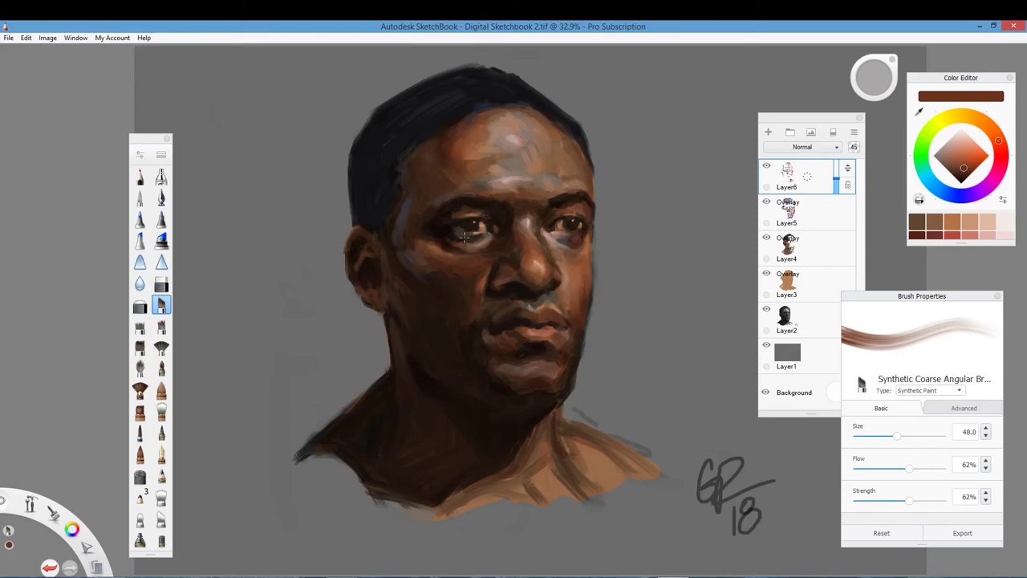
pyautogui.keyDown('alt'); pyautogui.click(495, 228); pyautogui.keyUp('alt')
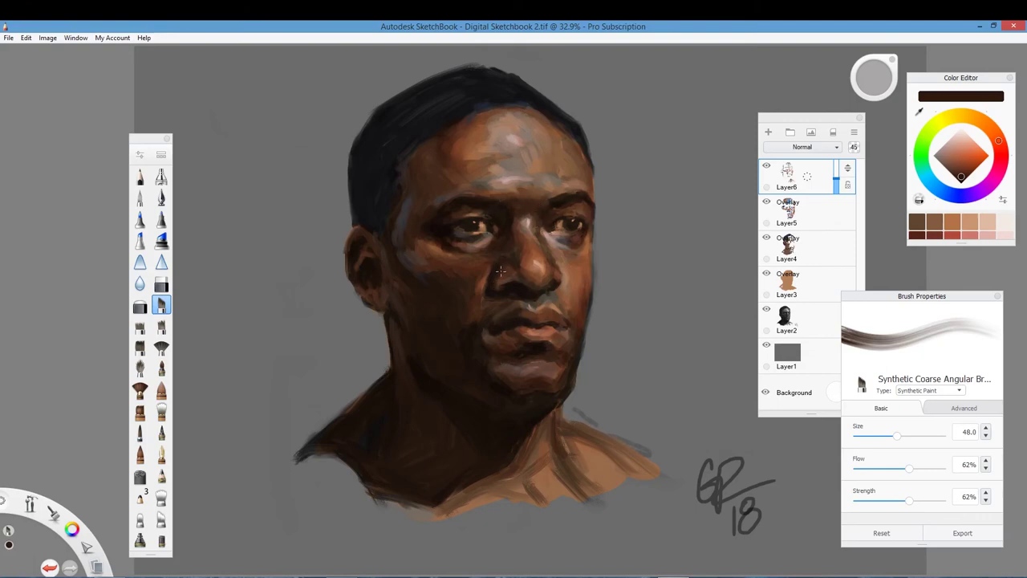
# Tint the neck with muted red-brown and warm the forehead with light salmon.
pyautogui.click(955, 161)
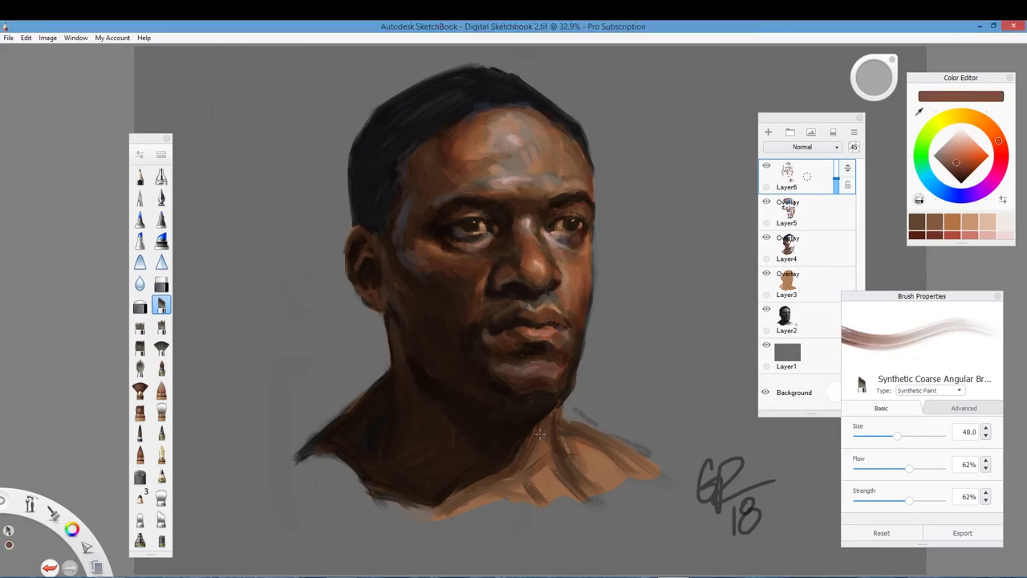
pyautogui.click(964, 164)
pyautogui.click(960, 153)
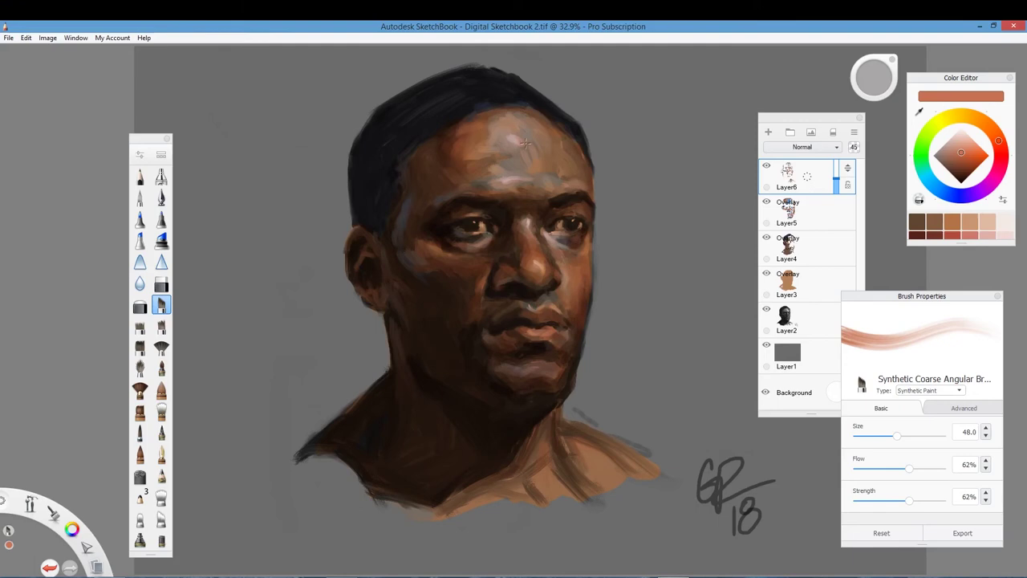
# Paint medium and dark reddish-browns over the shaded cheek, jaw and neck, sampling tones from the cheek.
pyautogui.click(957, 161)
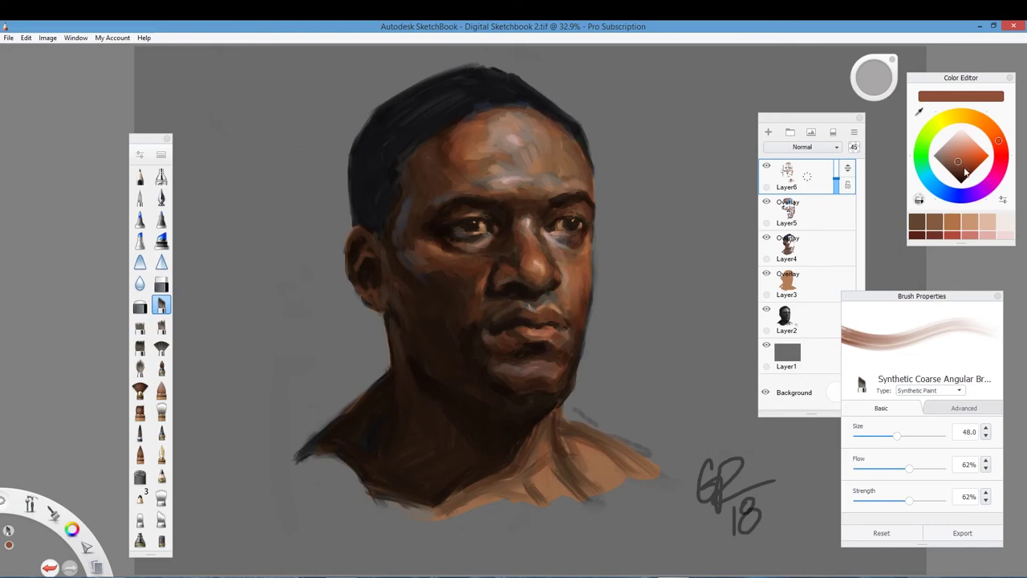
pyautogui.keyDown('alt'); pyautogui.click(472, 279); pyautogui.keyUp('alt')
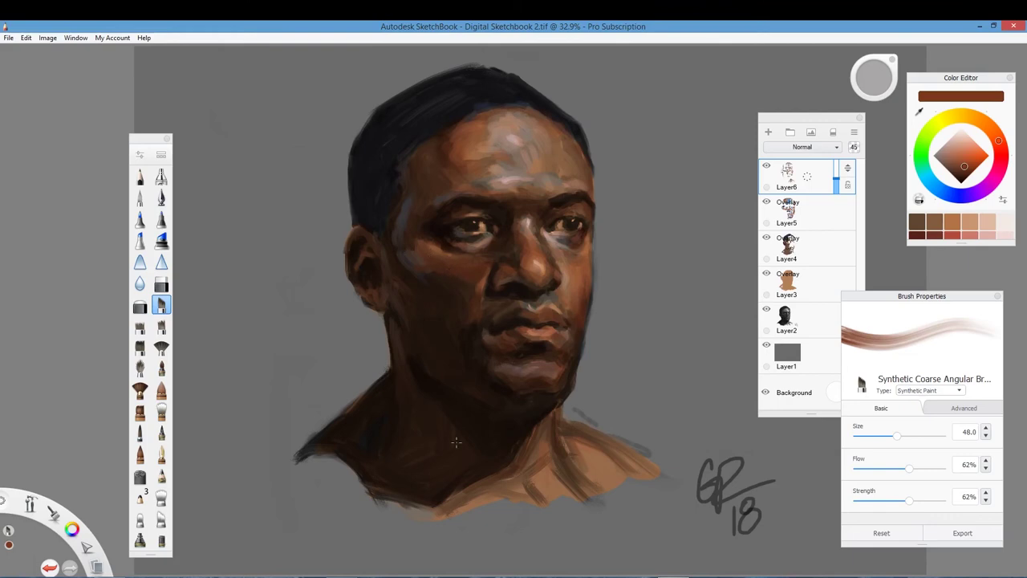
pyautogui.keyDown('alt'); pyautogui.click(446, 275); pyautogui.keyUp('alt')
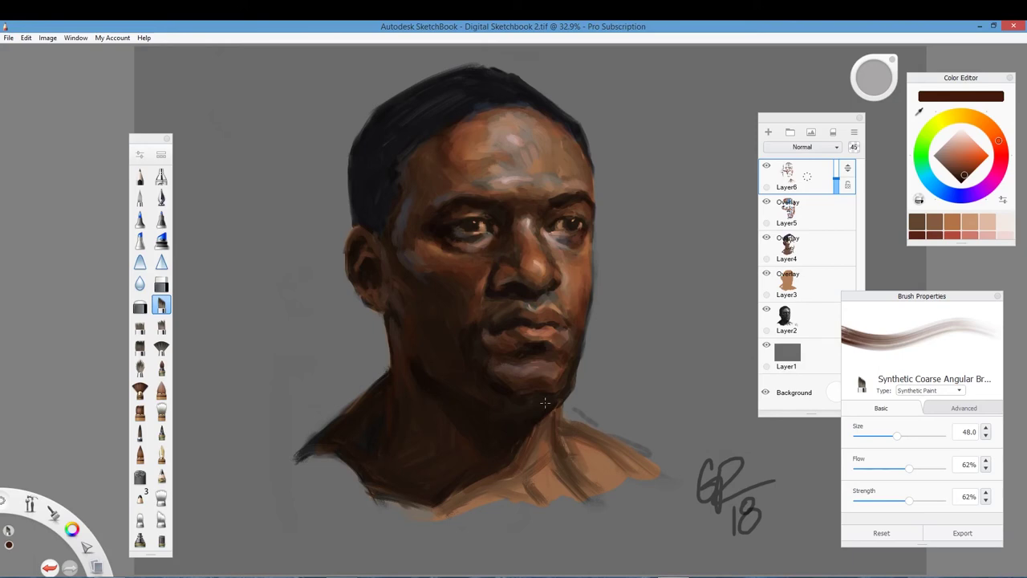
# Reduce the brush size to 12.4 and paint reddish-brown and darker brown details around both eyes.
pyautogui.moveTo(949, 167); pyautogui.dragTo(960, 163)
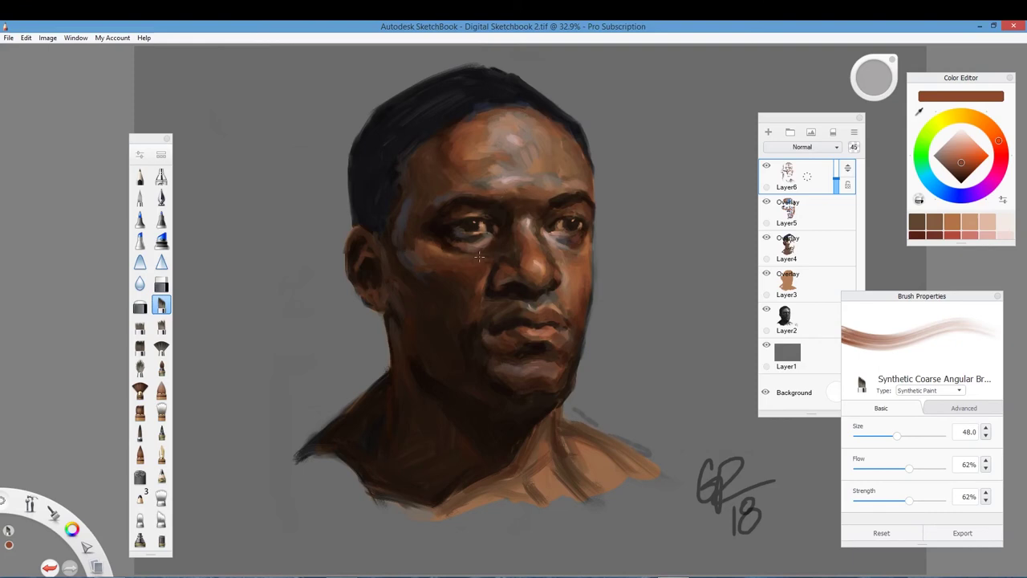
pyautogui.click(961, 171)
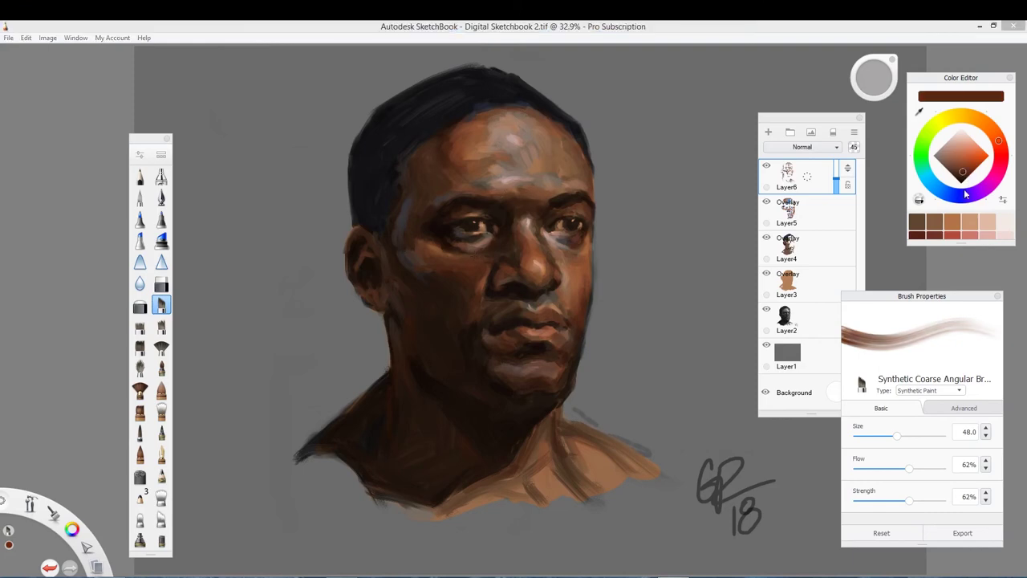
pyautogui.moveTo(896, 436); pyautogui.dragTo(873, 438)
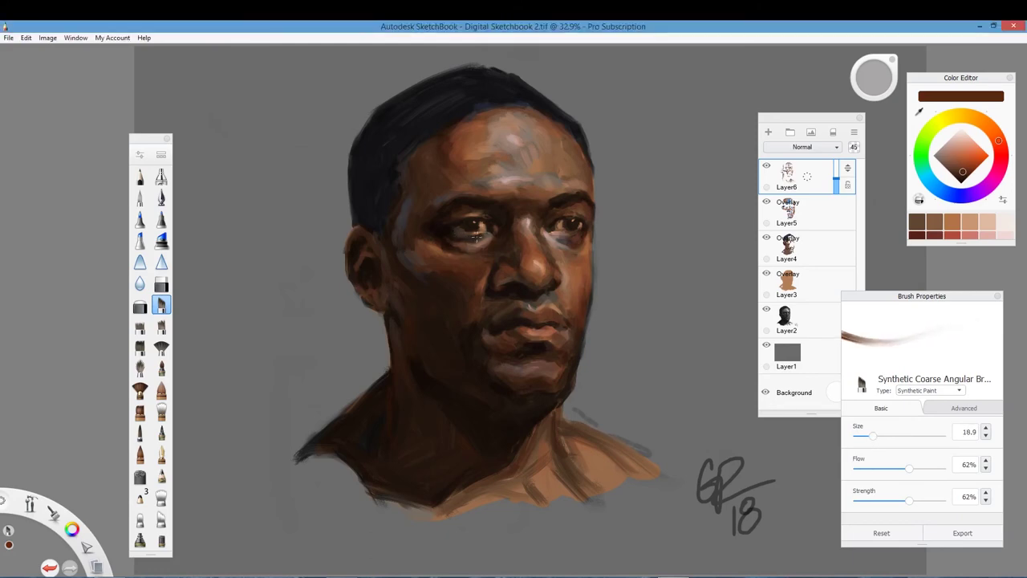
pyautogui.moveTo(873, 437); pyautogui.dragTo(867, 437)
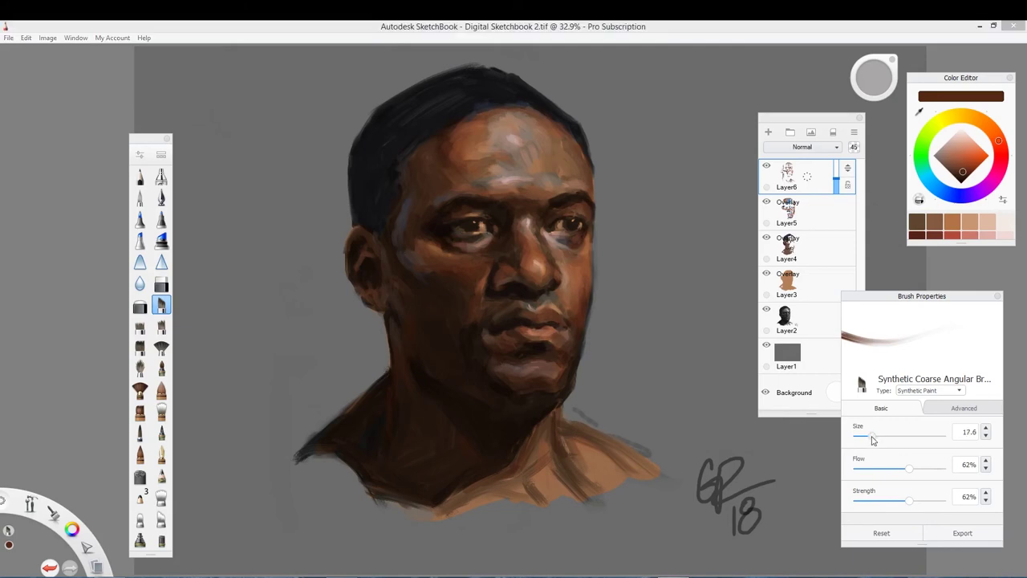
pyautogui.moveTo(961, 172); pyautogui.dragTo(962, 176)
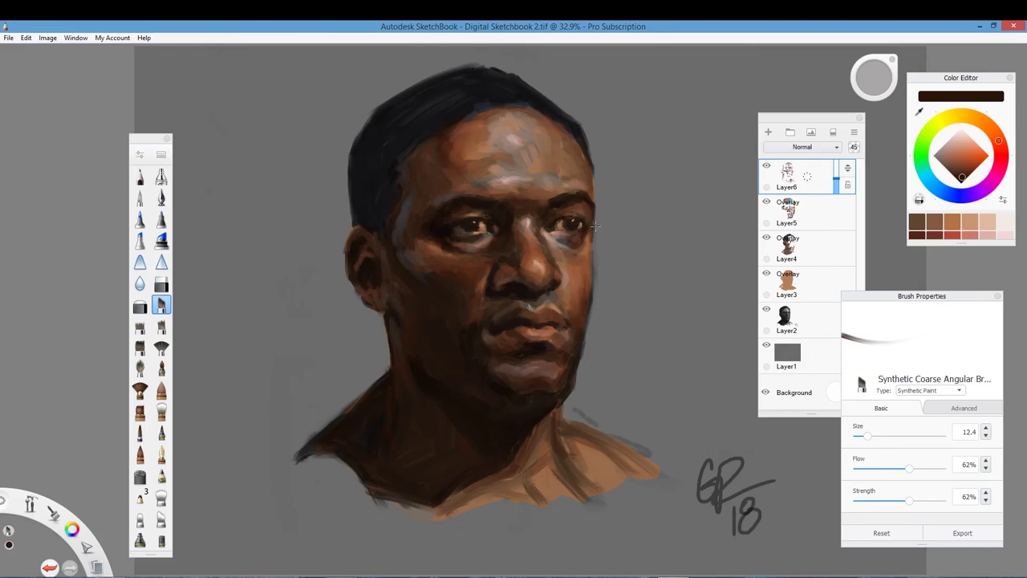
# Set brush size 19.5 and strength 89%, then deepen the nose and mouth shadows with near-black brown and a muted tone sampled from the nose.
pyautogui.moveTo(866, 436); pyautogui.dragTo(875, 438)
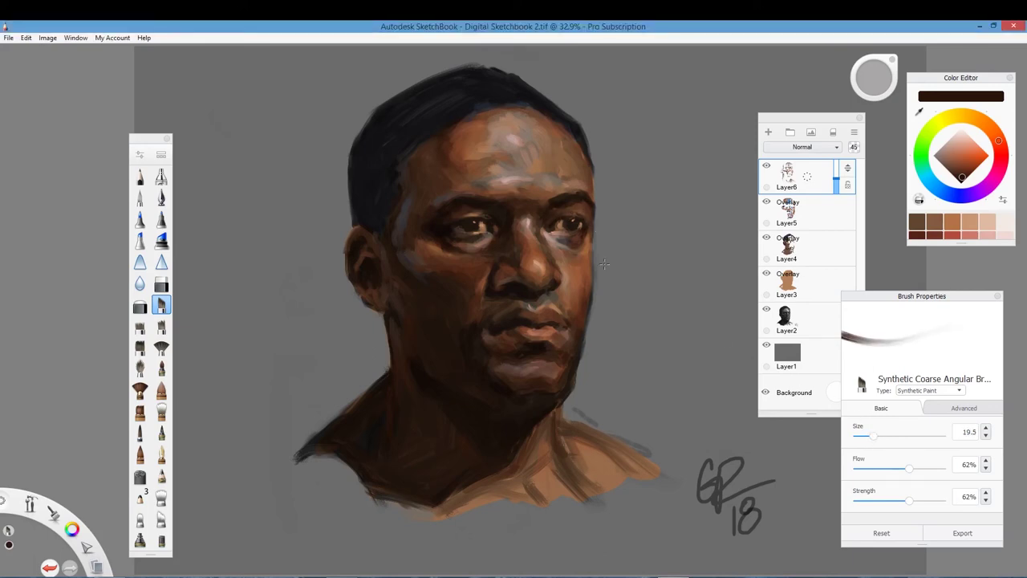
pyautogui.moveTo(909, 500); pyautogui.dragTo(930, 500)
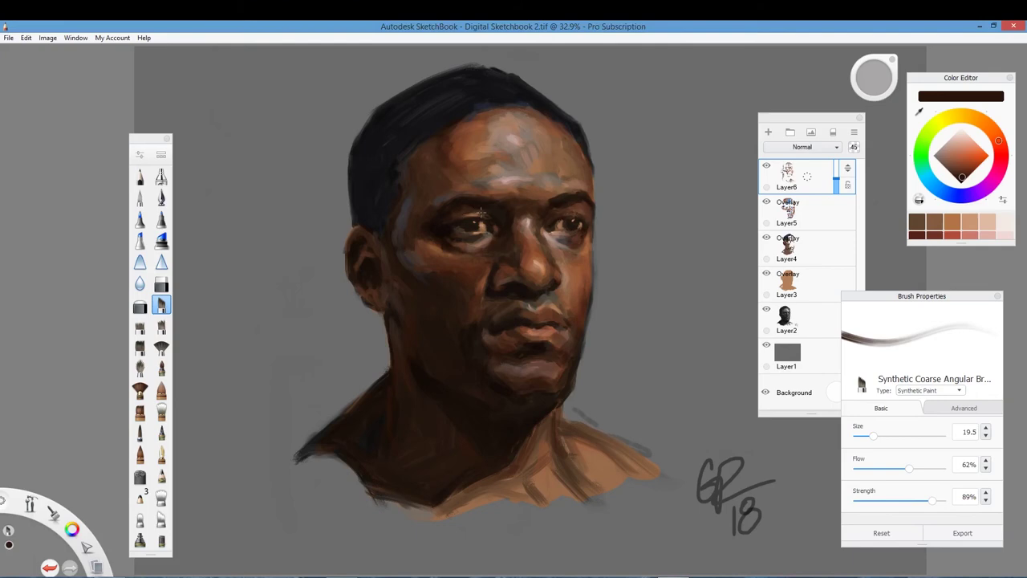
pyautogui.keyDown('alt'); pyautogui.click(507, 253); pyautogui.keyUp('alt')
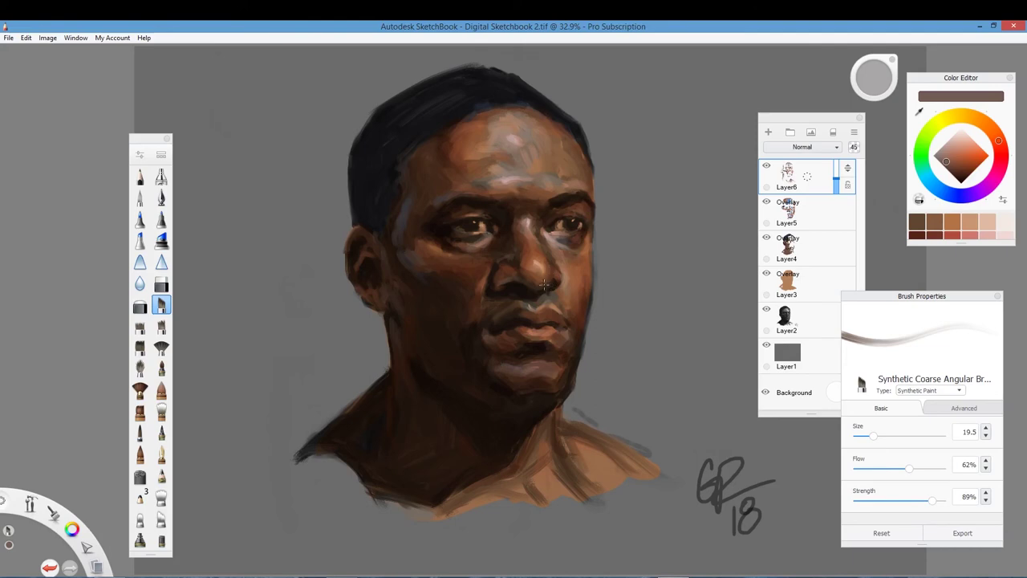
pyautogui.click(960, 178)
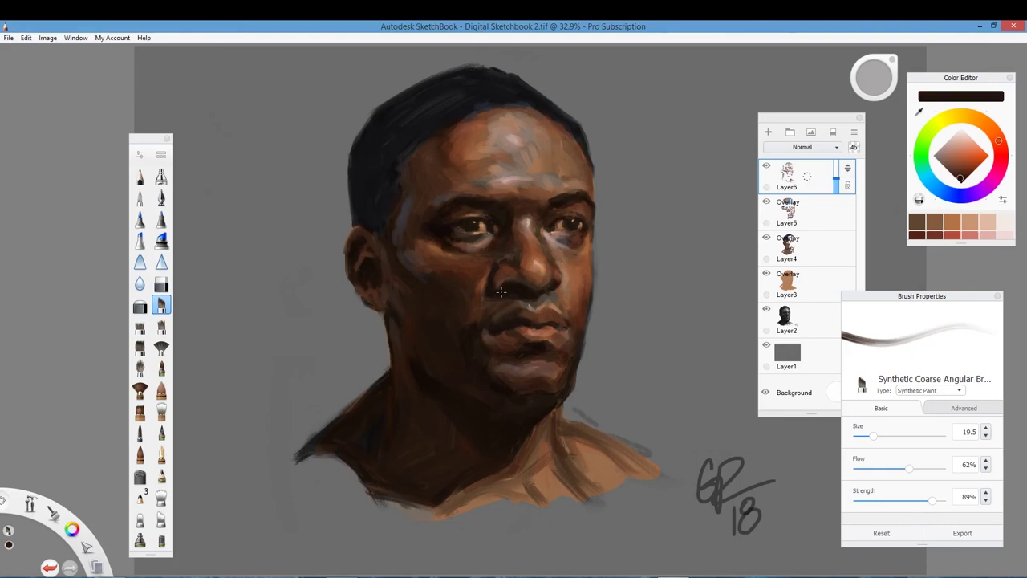
pyautogui.moveTo(507, 324); pyautogui.dragTo(523, 322)
# Paint sampled reddish-brown under the far eye and touch its inner area with pale pink.
pyautogui.keyDown('alt'); pyautogui.click(561, 245); pyautogui.keyUp('alt')
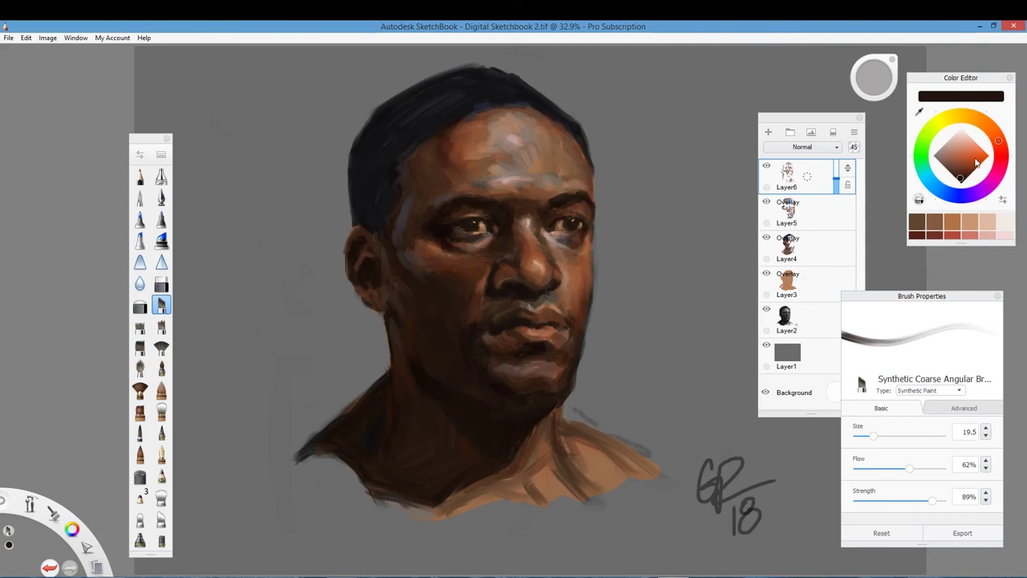
pyautogui.moveTo(579, 243); pyautogui.dragTo(567, 243)
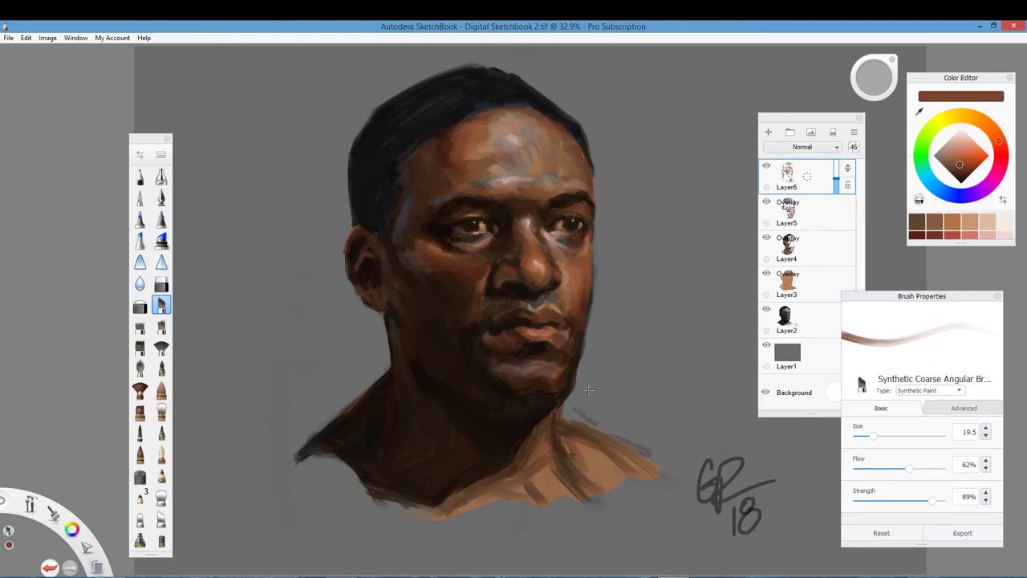
pyautogui.click(950, 144)
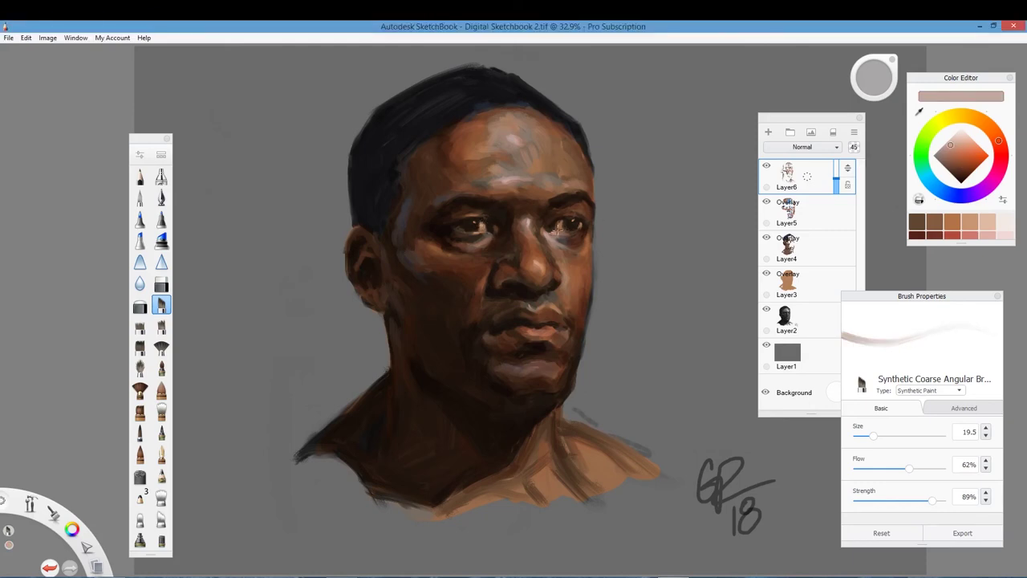
# Add a Normal layer at 70% opacity and paint pale pink forehead highlights with brush size 33.1 and strength 35%.
pyautogui.click(813, 181)
pyautogui.hotkey('ctrl', 'l')
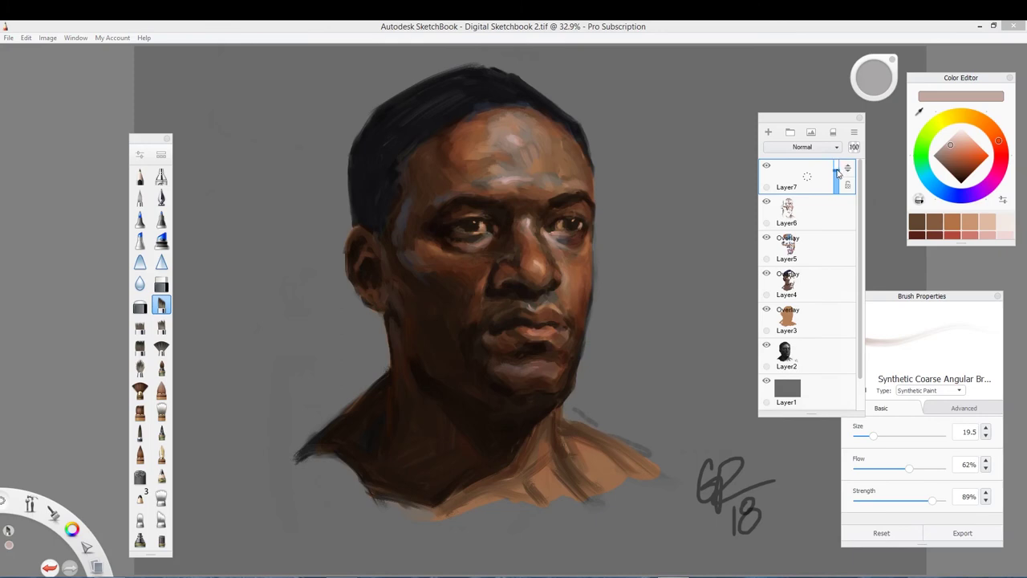
pyautogui.click(956, 135)
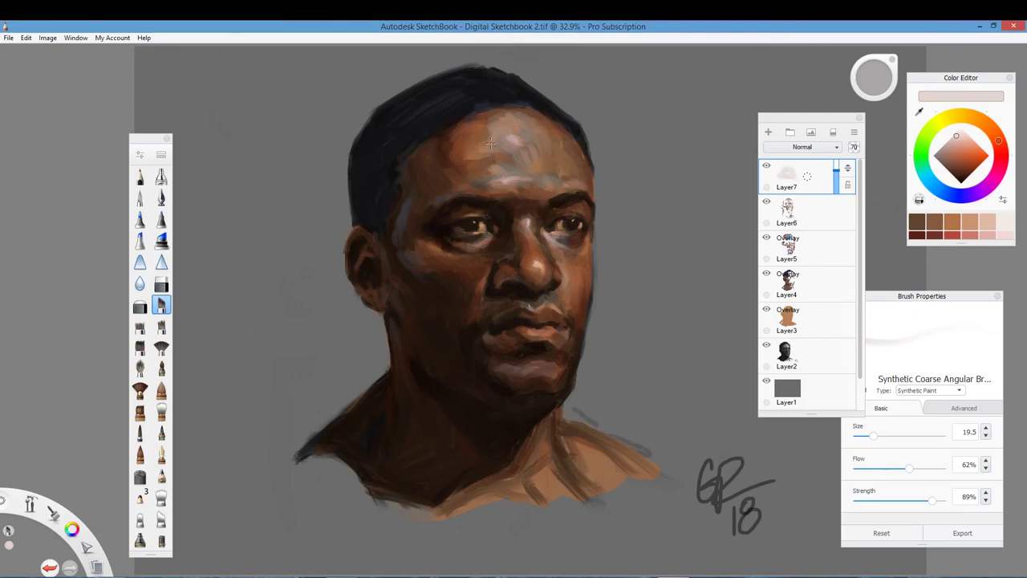
pyautogui.moveTo(506, 125); pyautogui.dragTo(516, 132)
pyautogui.moveTo(930, 499); pyautogui.dragTo(885, 500)
pyautogui.moveTo(879, 440); pyautogui.dragTo(890, 439)
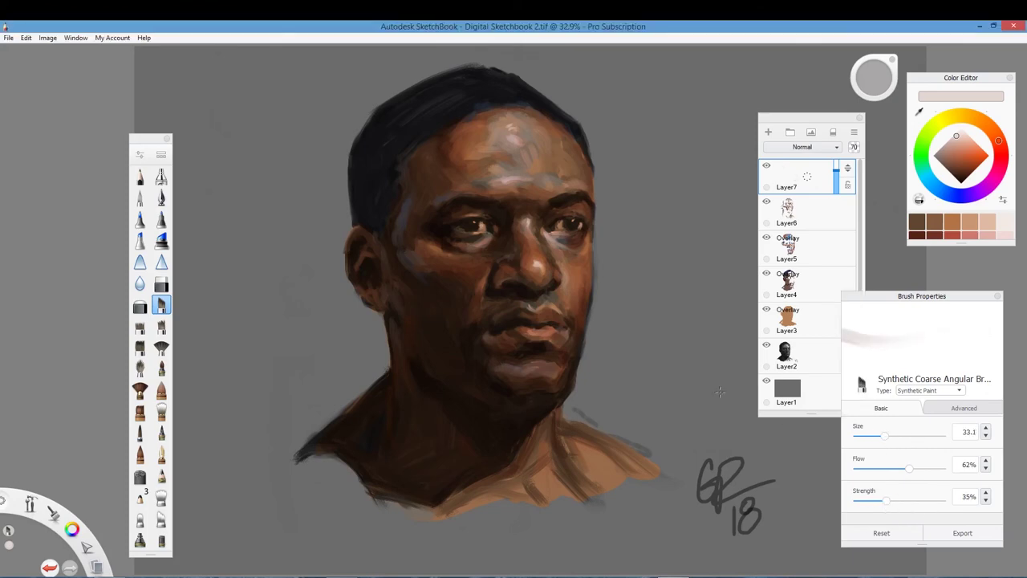
pyautogui.moveTo(507, 134)
pyautogui.mouseDown()
pyautogui.moveTo(517, 128)
pyautogui.moveTo(530, 141)
pyautogui.mouseUp()
# Paint grayish-pink highlights on the nose bridge and far cheek, then salmon and orange-brown tones around the nose and lips.
pyautogui.click(941, 152)
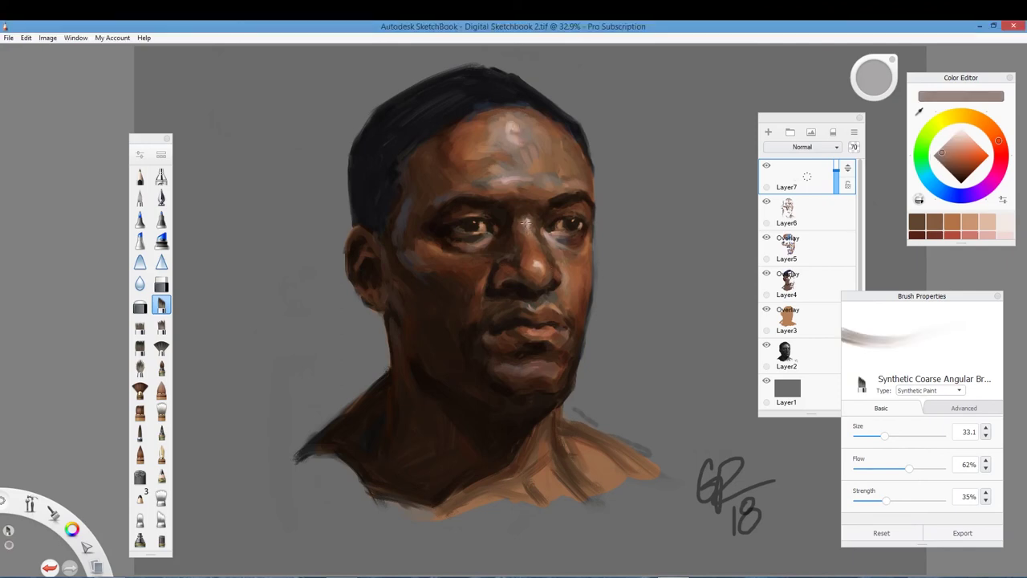
pyautogui.click(948, 145)
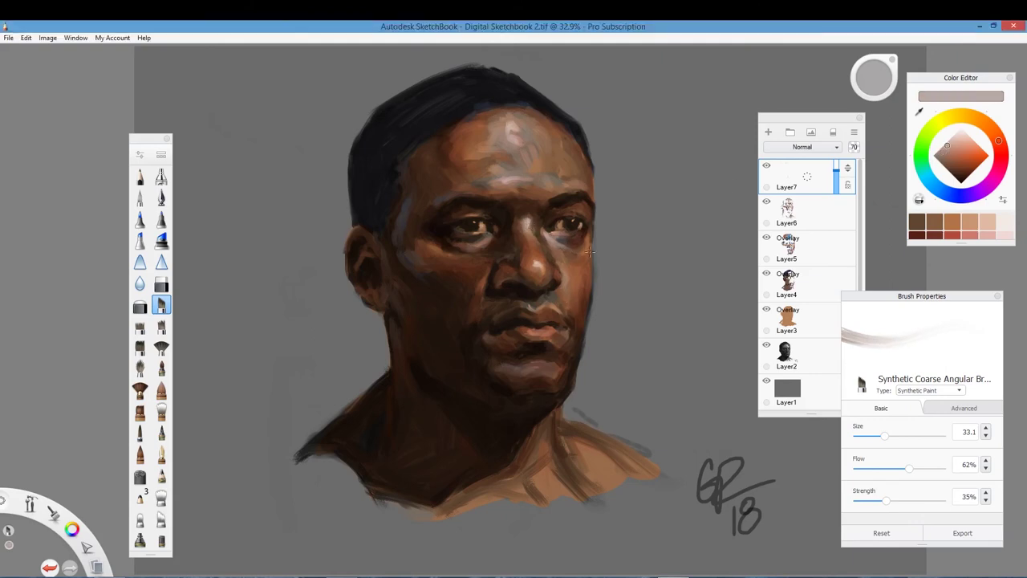
pyautogui.click(954, 148)
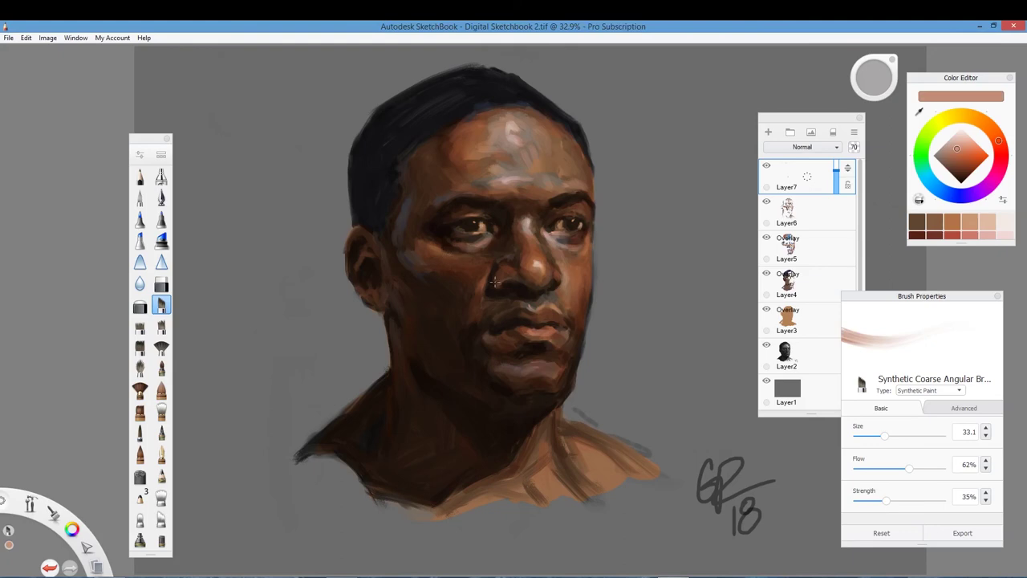
pyautogui.click(961, 159)
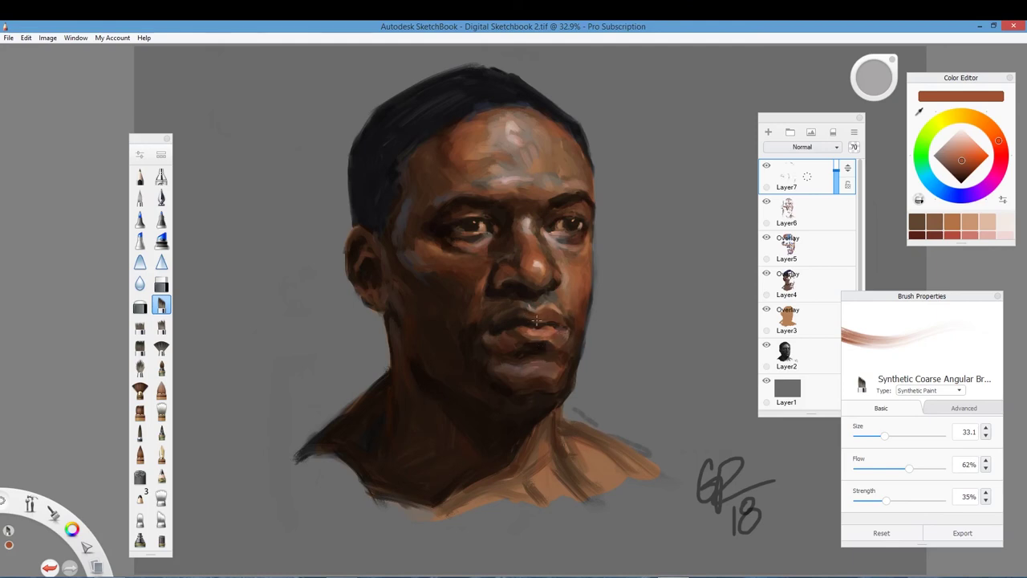
# Paint muted dark brown and reddish-brown around the near eye and cheek, sampling a tone below the eye.
pyautogui.click(956, 167)
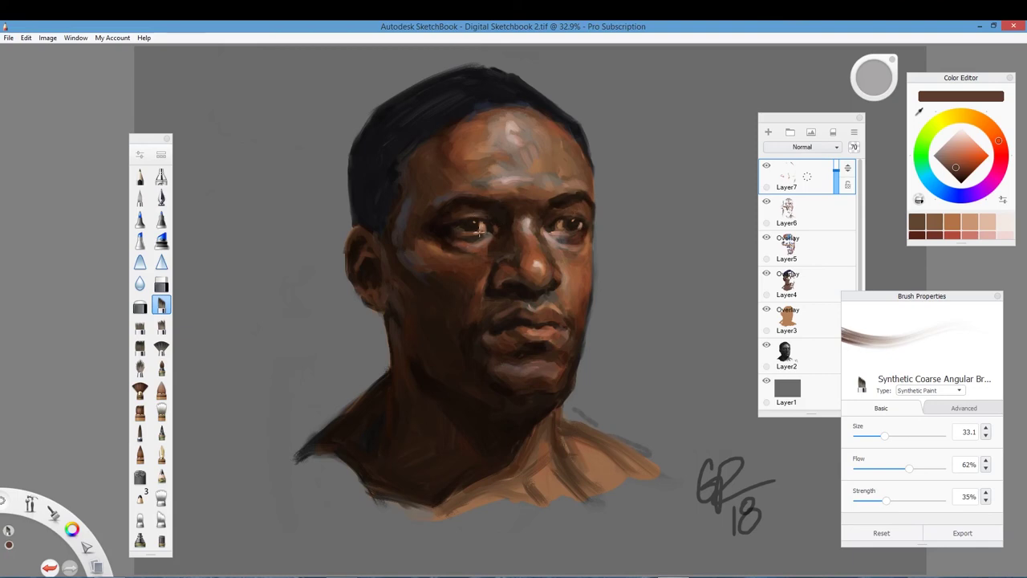
pyautogui.keyDown('alt'); pyautogui.click(474, 249); pyautogui.keyUp('alt')
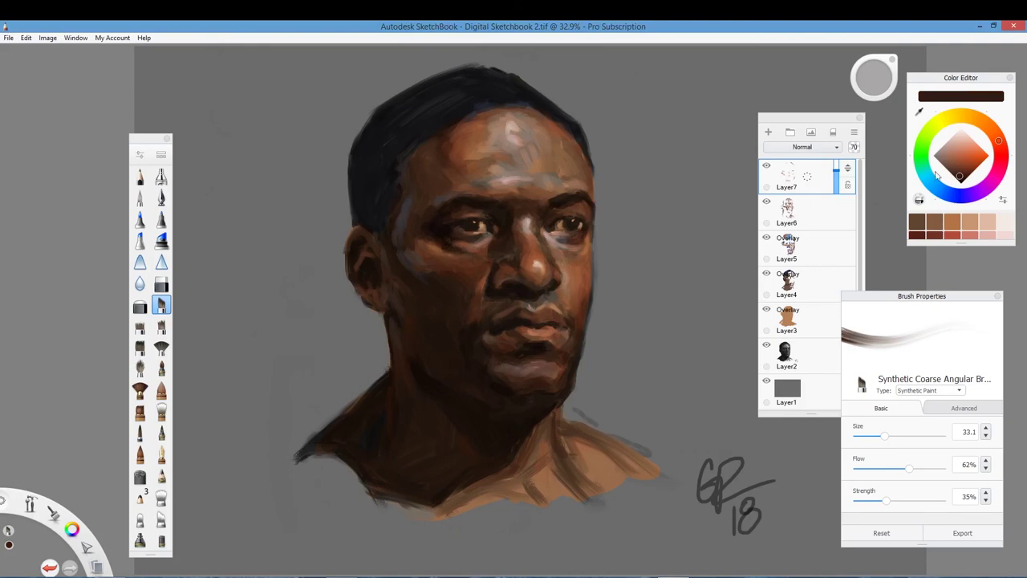
pyautogui.click(960, 166)
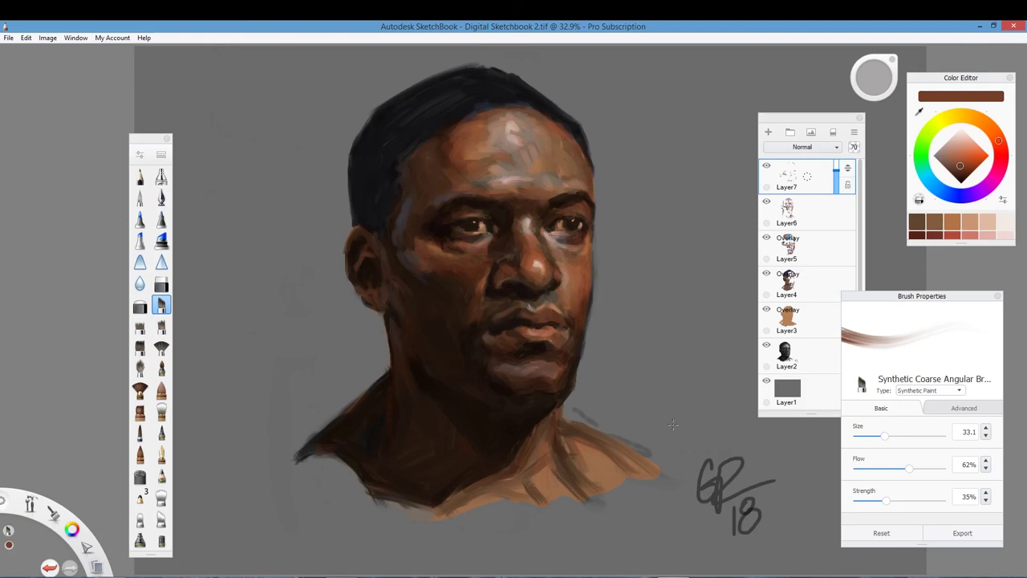
# Undo the last stroke, then shade the chin area with muted dark brown and near-black brown.
pyautogui.hotkey('ctrl', 'z')
pyautogui.click(955, 171)
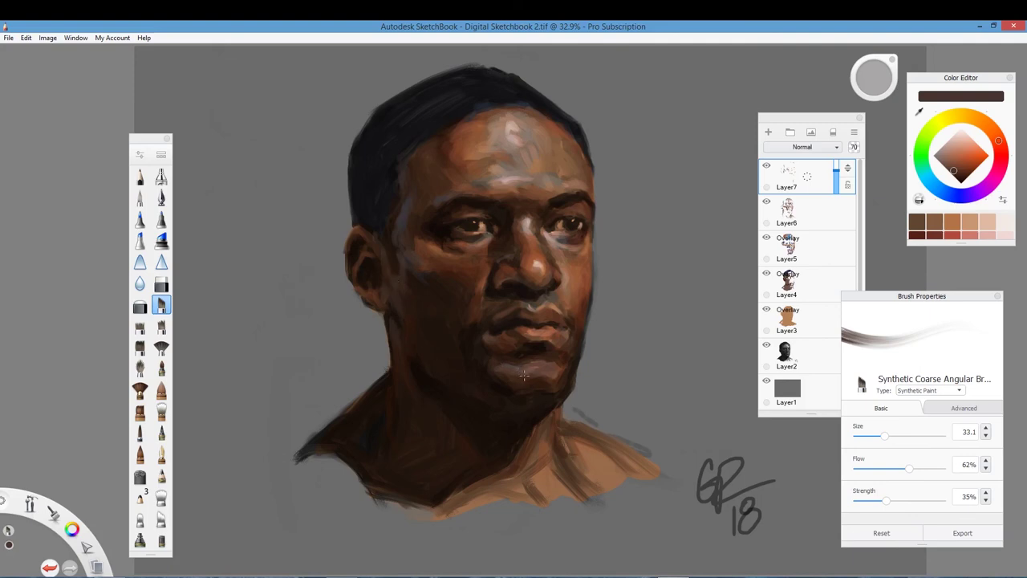
pyautogui.click(962, 178)
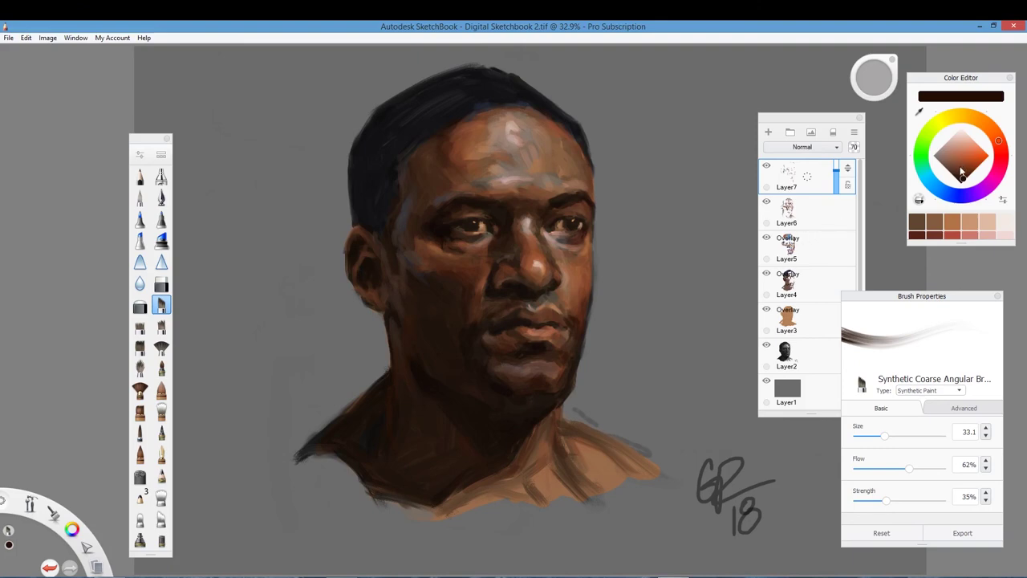
# Model the area around the far eye and nose with muted salmon, pale grayish-pink and dusty rose strokes.
pyautogui.moveTo(961, 172); pyautogui.dragTo(952, 158)
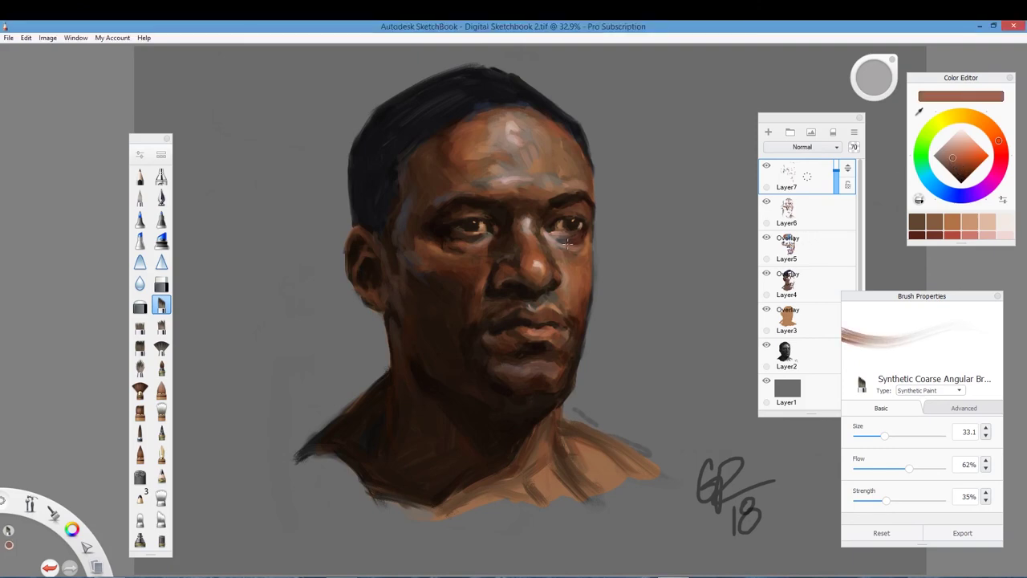
pyautogui.click(948, 144)
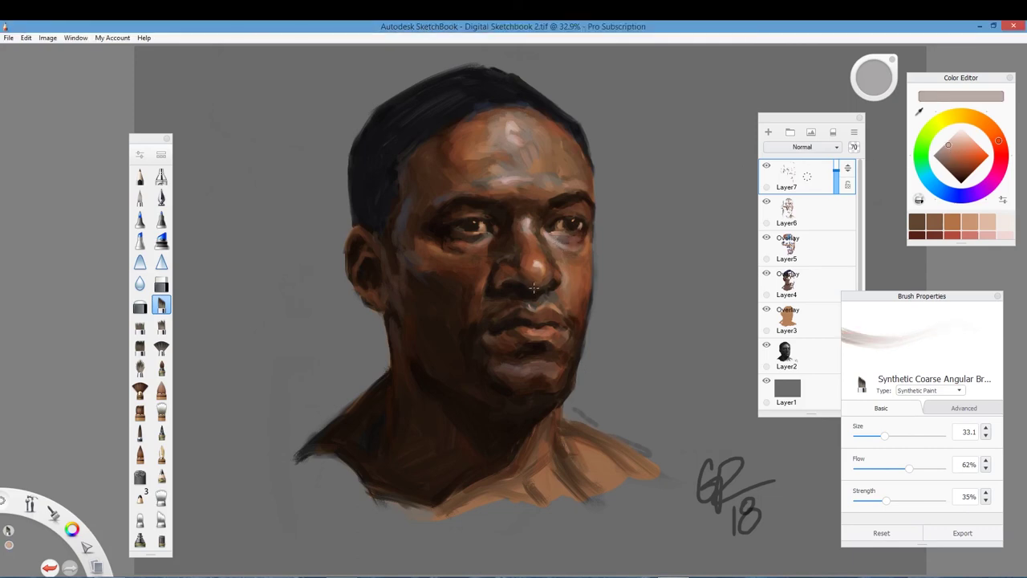
pyautogui.click(945, 155)
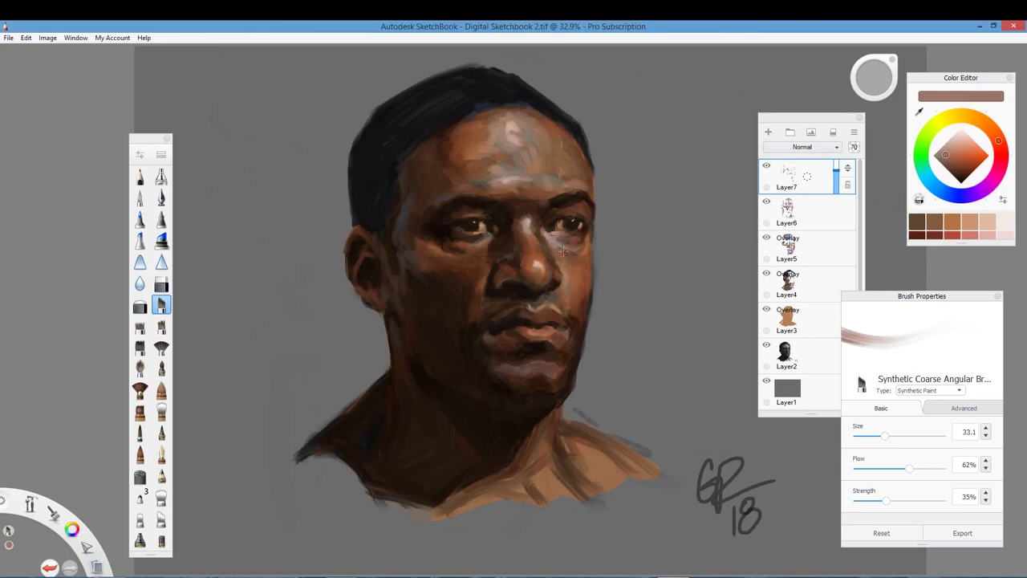
pyautogui.moveTo(581, 235)
pyautogui.mouseDown()
pyautogui.moveTo(568, 213)
pyautogui.moveTo(584, 205)
pyautogui.mouseUp()
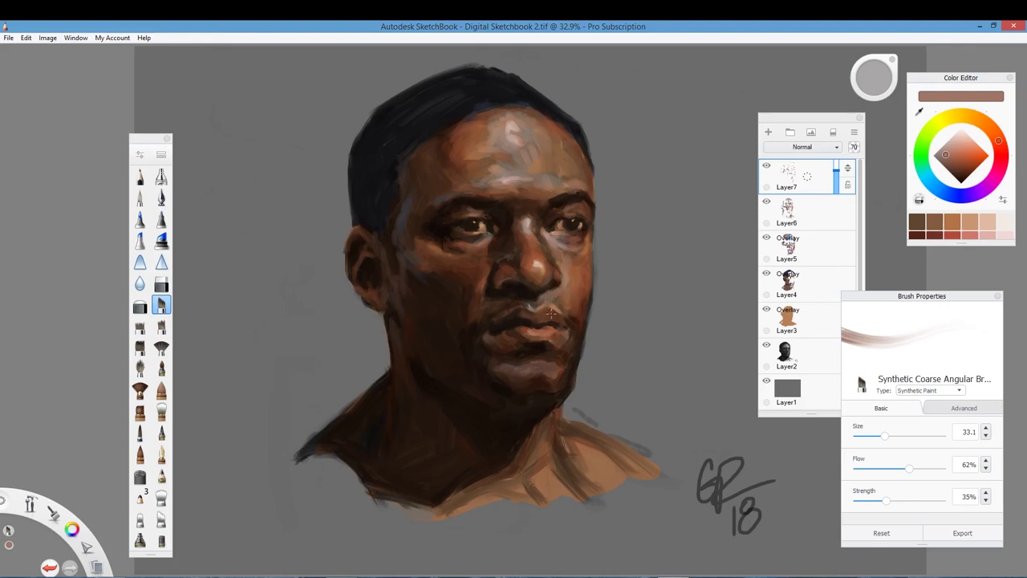
# Refine the lips and lower cheek with dark brown, dusty pink and a brown sampled from the jaw.
pyautogui.click(919, 199)
pyautogui.click(565, 297)
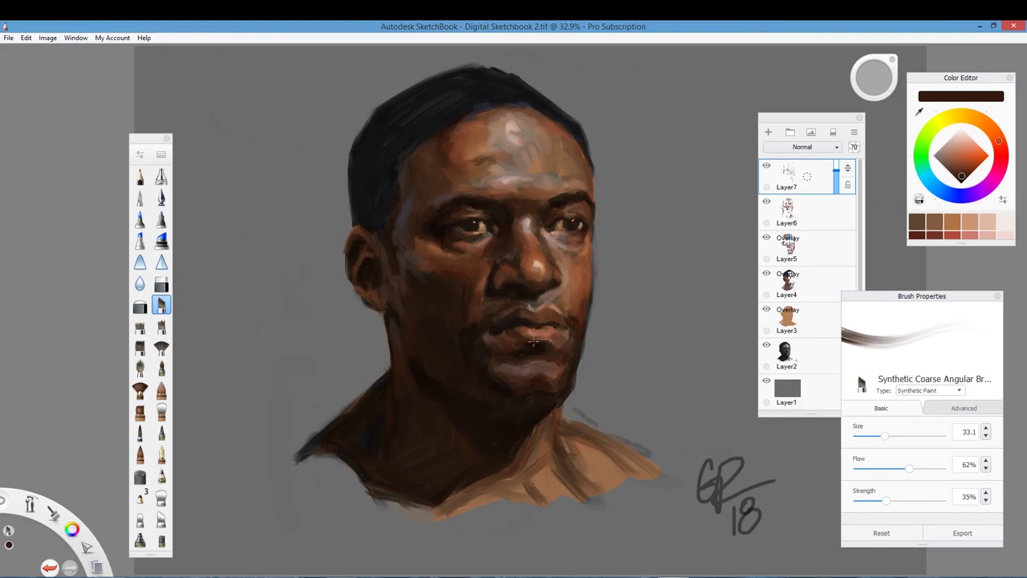
pyautogui.click(945, 158)
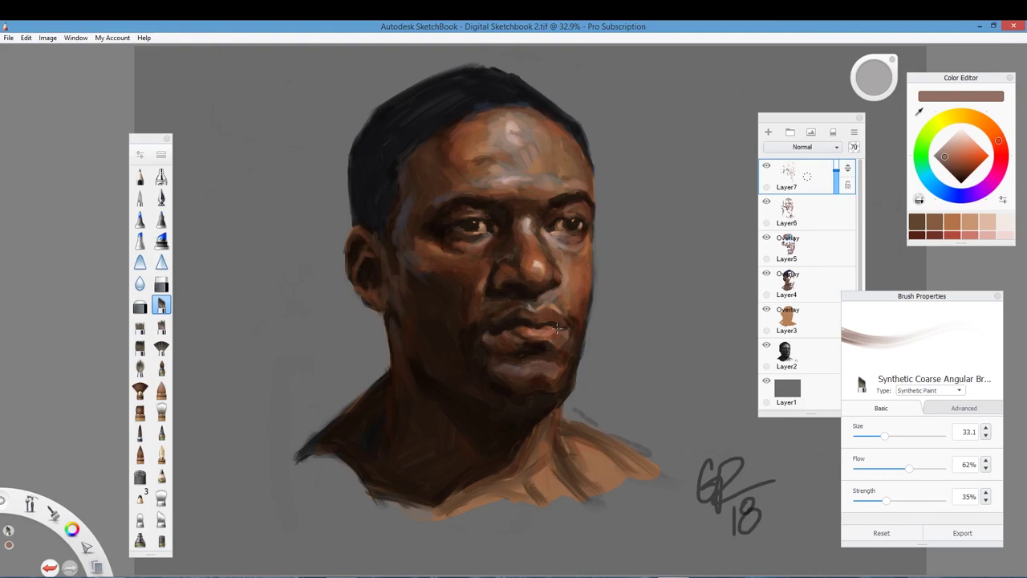
pyautogui.keyDown('alt'); pyautogui.click(442, 363); pyautogui.keyUp('alt')
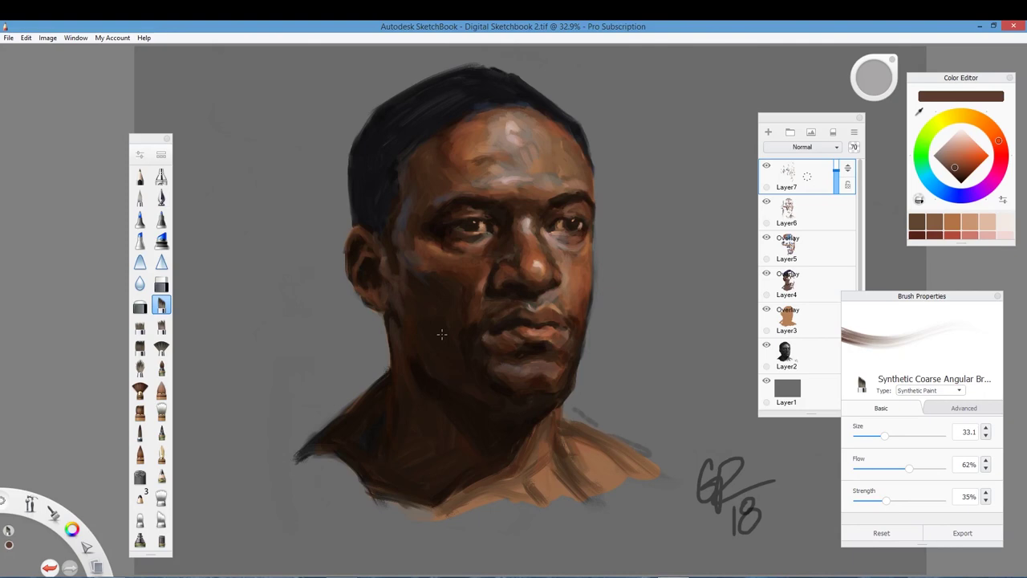
# Paint mauve and pale pink highlights on the nose with brush size 25.3, then soften the forehead highlight at size 49.2.
pyautogui.click(942, 153)
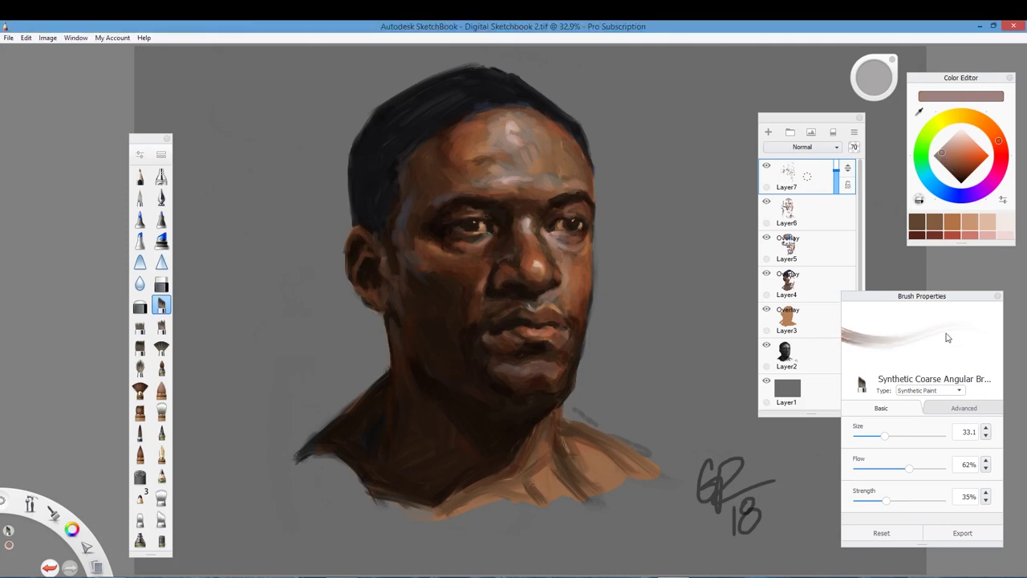
pyautogui.moveTo(884, 435); pyautogui.dragTo(878, 432)
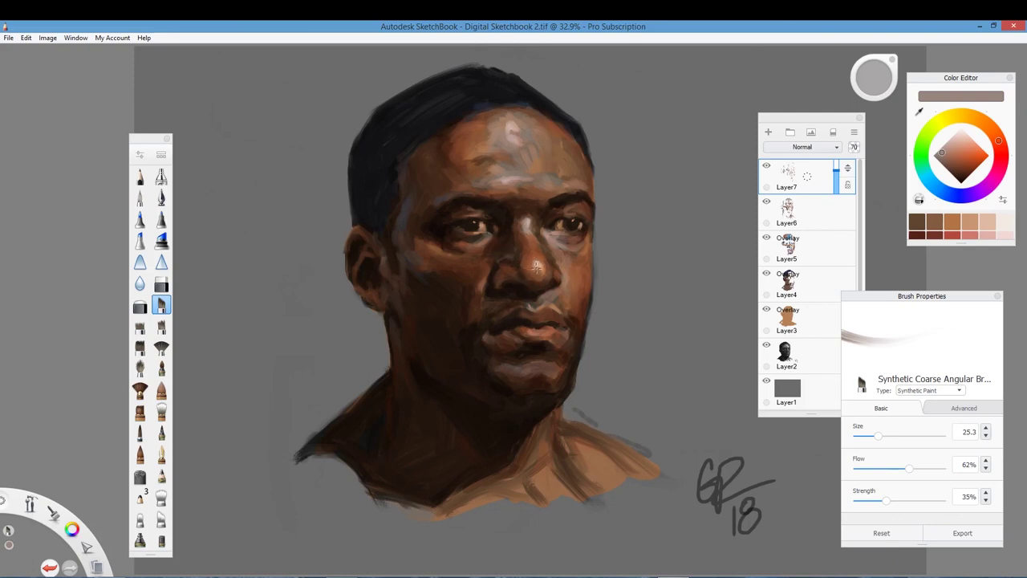
pyautogui.click(949, 143)
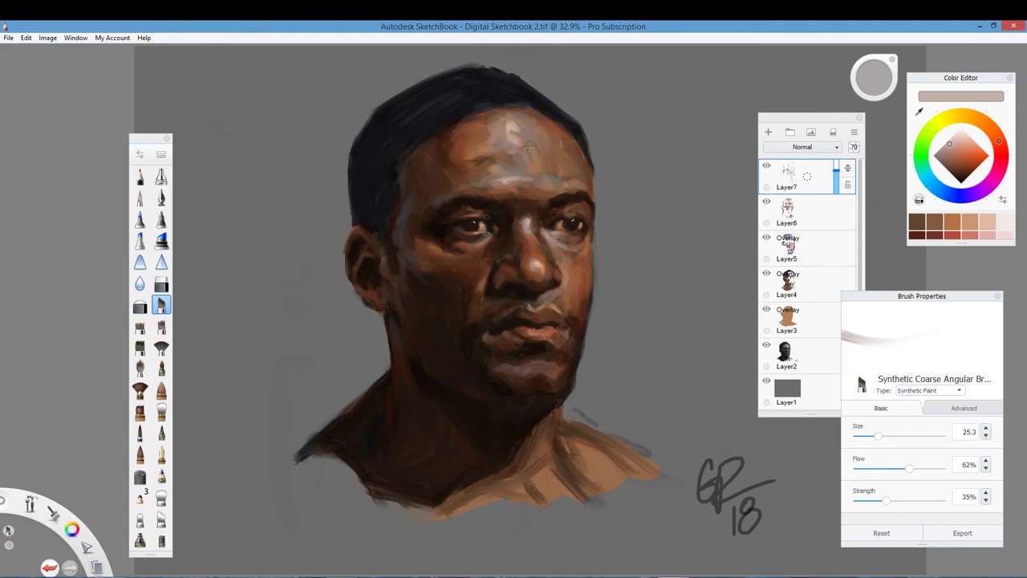
pyautogui.moveTo(878, 436); pyautogui.dragTo(898, 437)
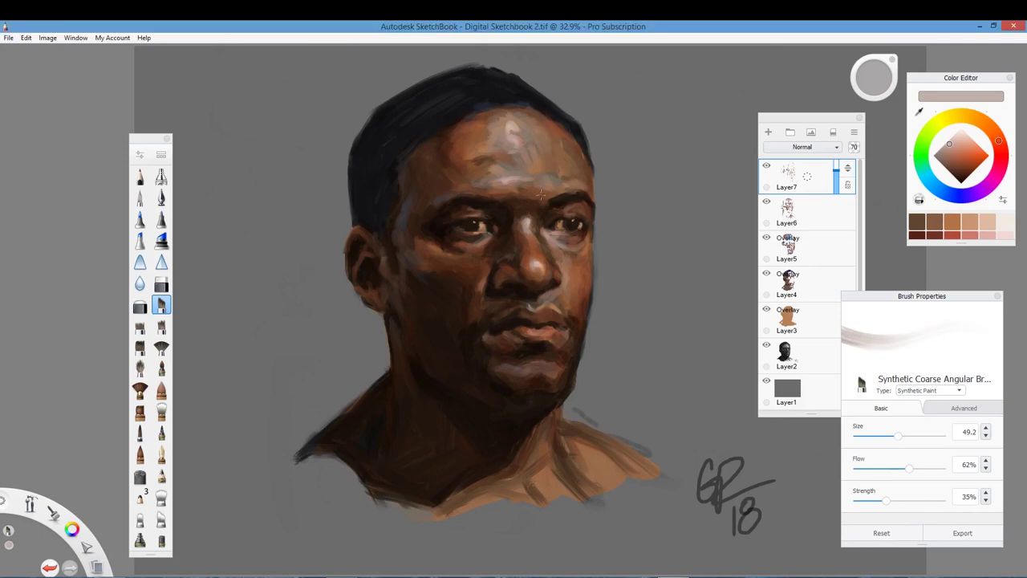
pyautogui.moveTo(520, 136); pyautogui.dragTo(497, 141)
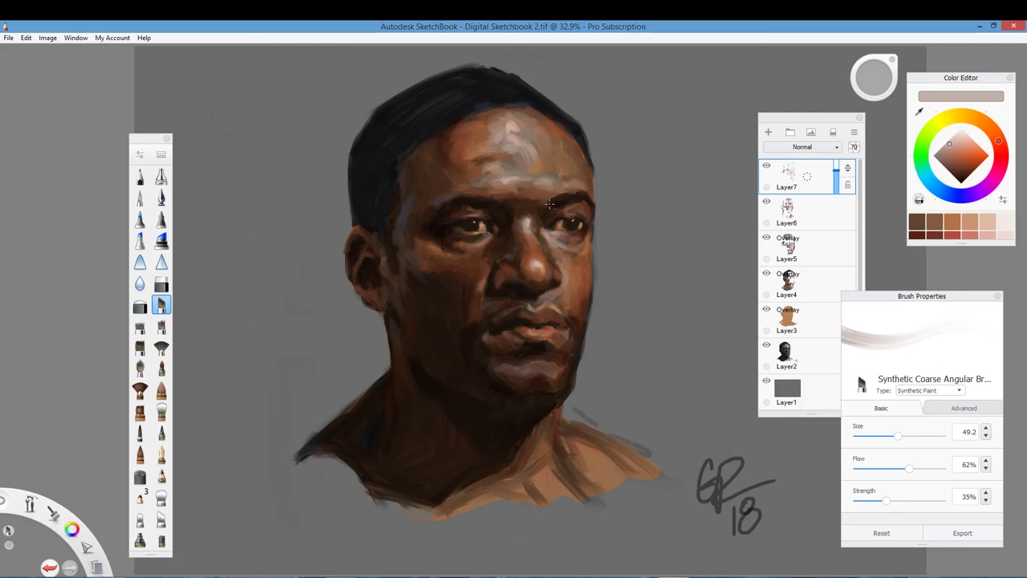
# Sample the gray background color and clean up the outer edge of the far cheek and jaw.
pyautogui.keyDown('alt'); pyautogui.click(646, 297); pyautogui.keyUp('alt')
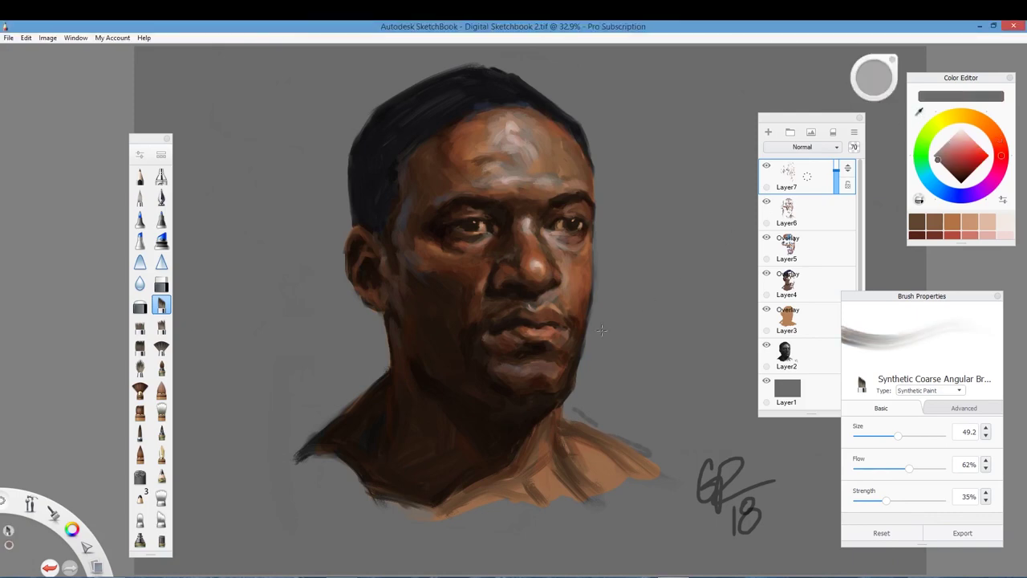